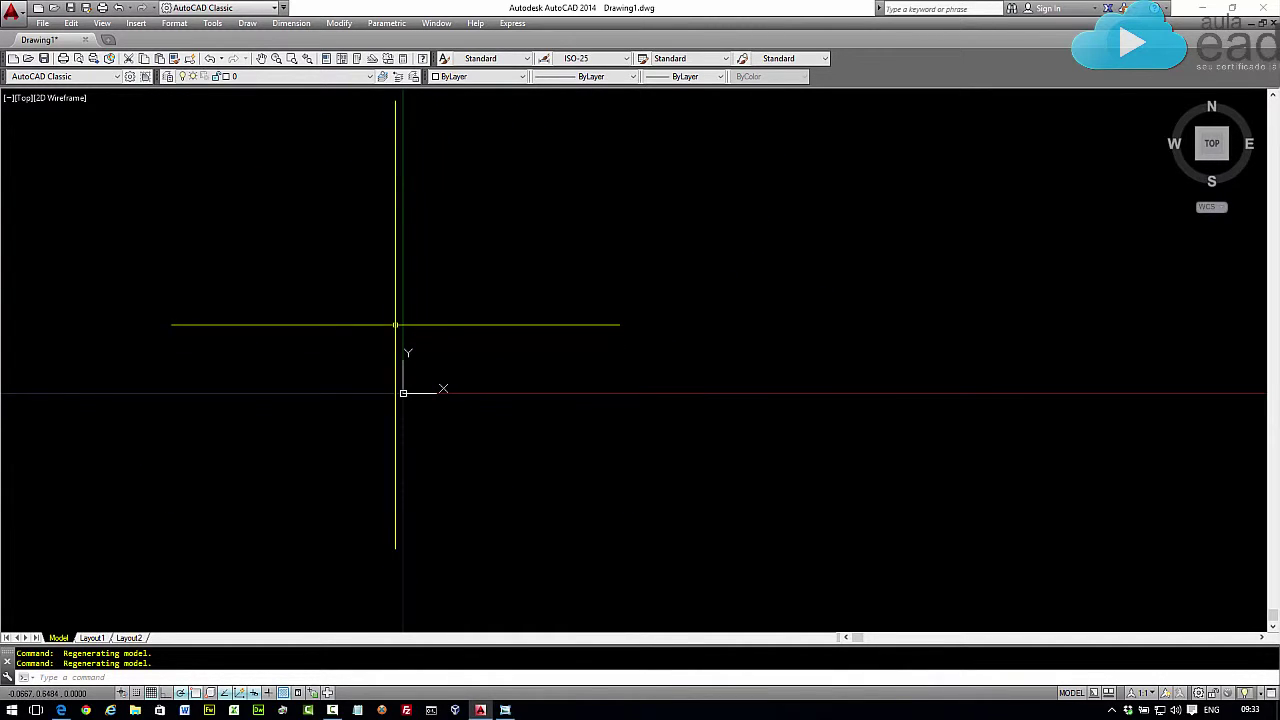
click(246, 9)
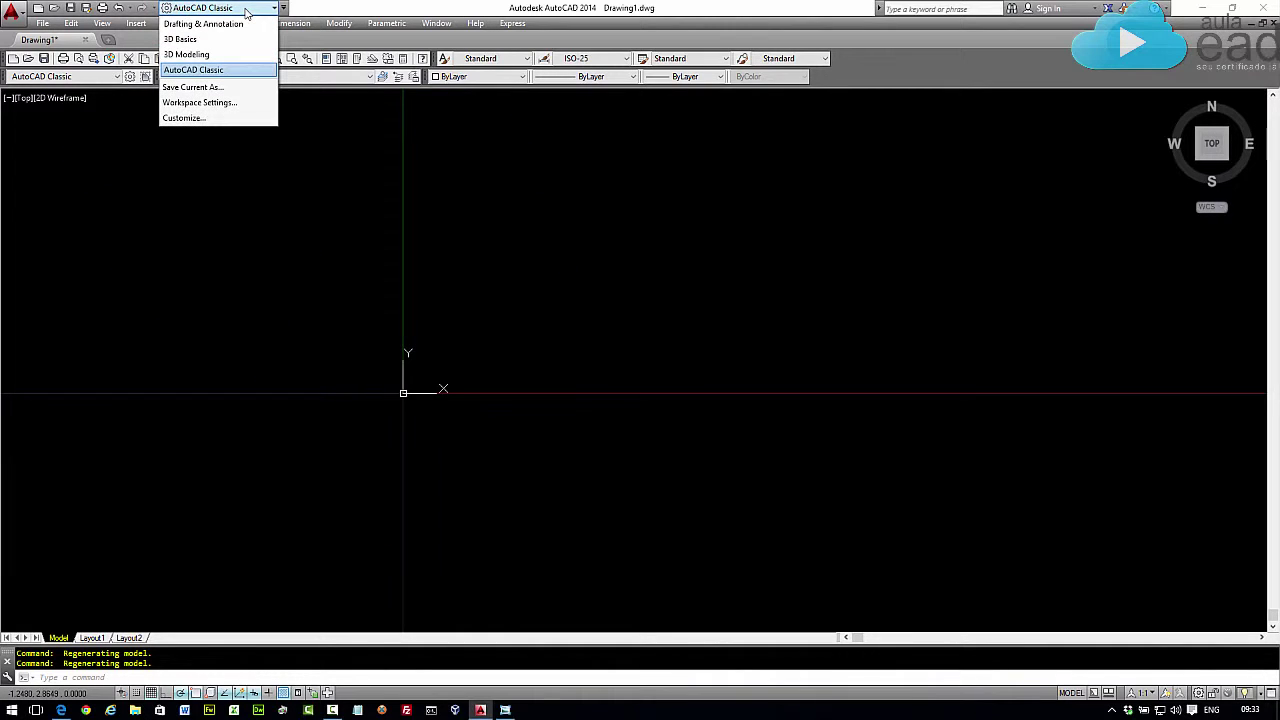
click(247, 12)
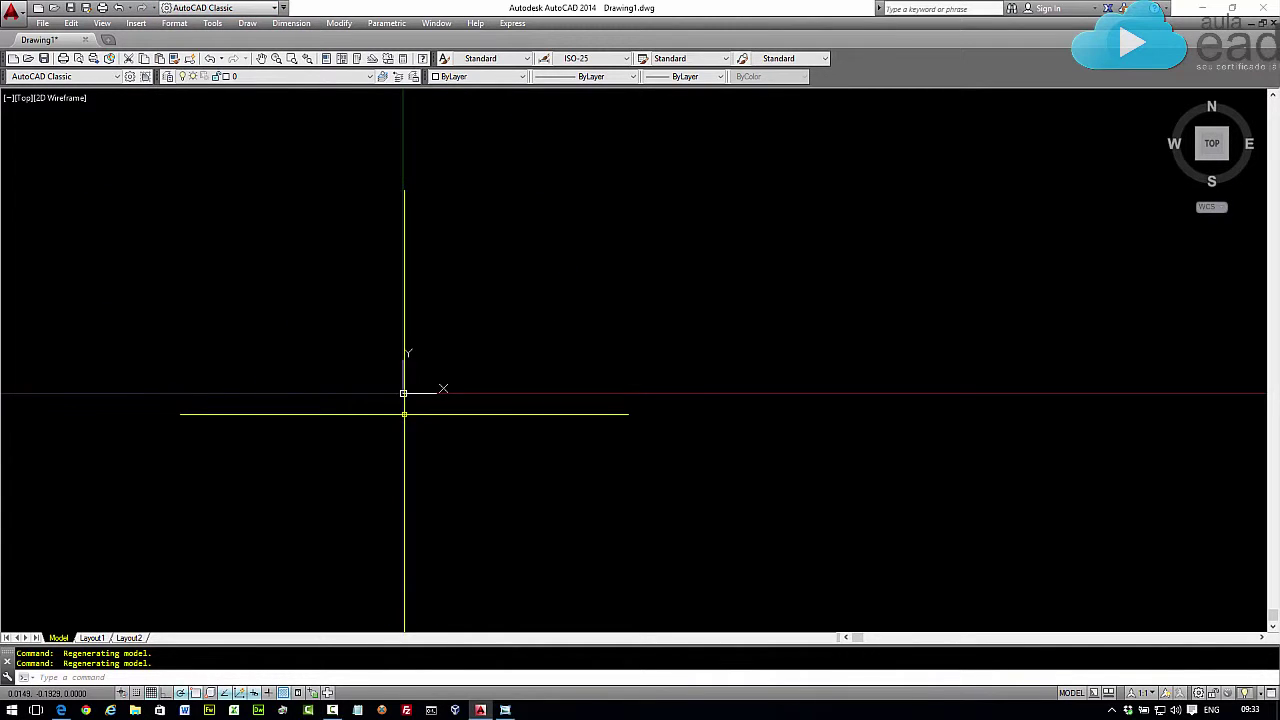
middle_drag(634, 260, 463, 403)
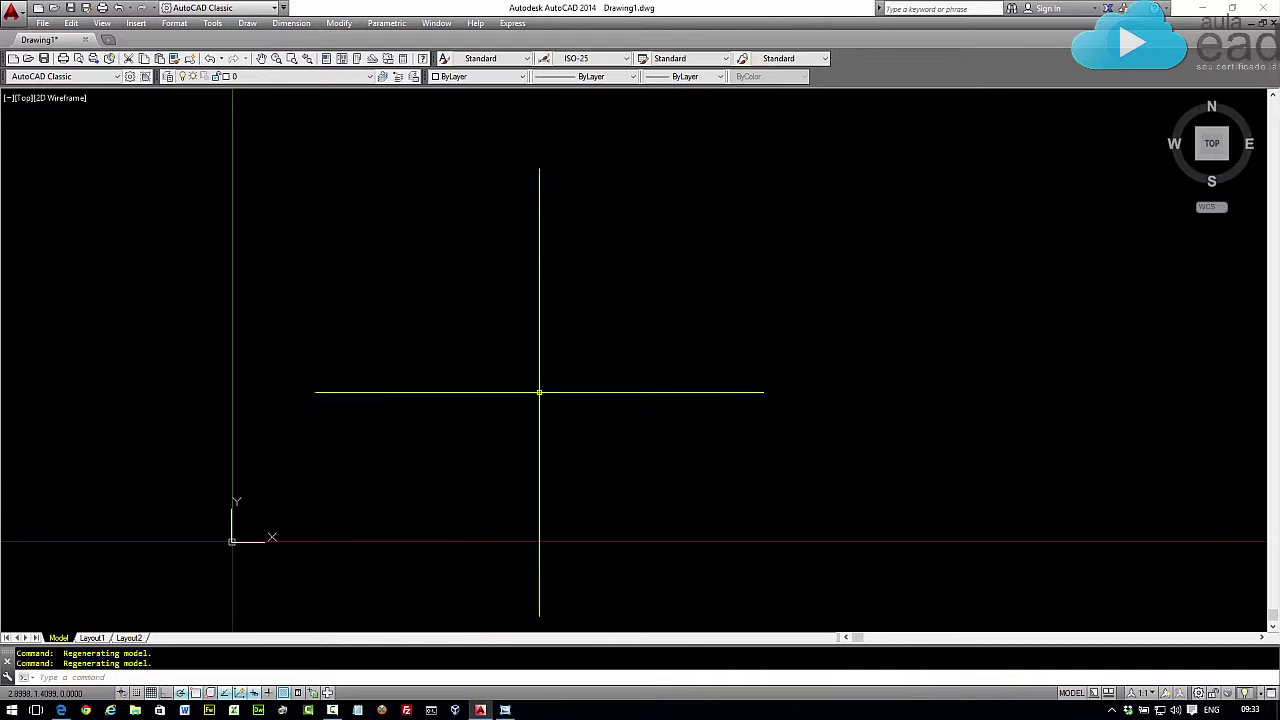
middle_drag(667, 351, 587, 367)
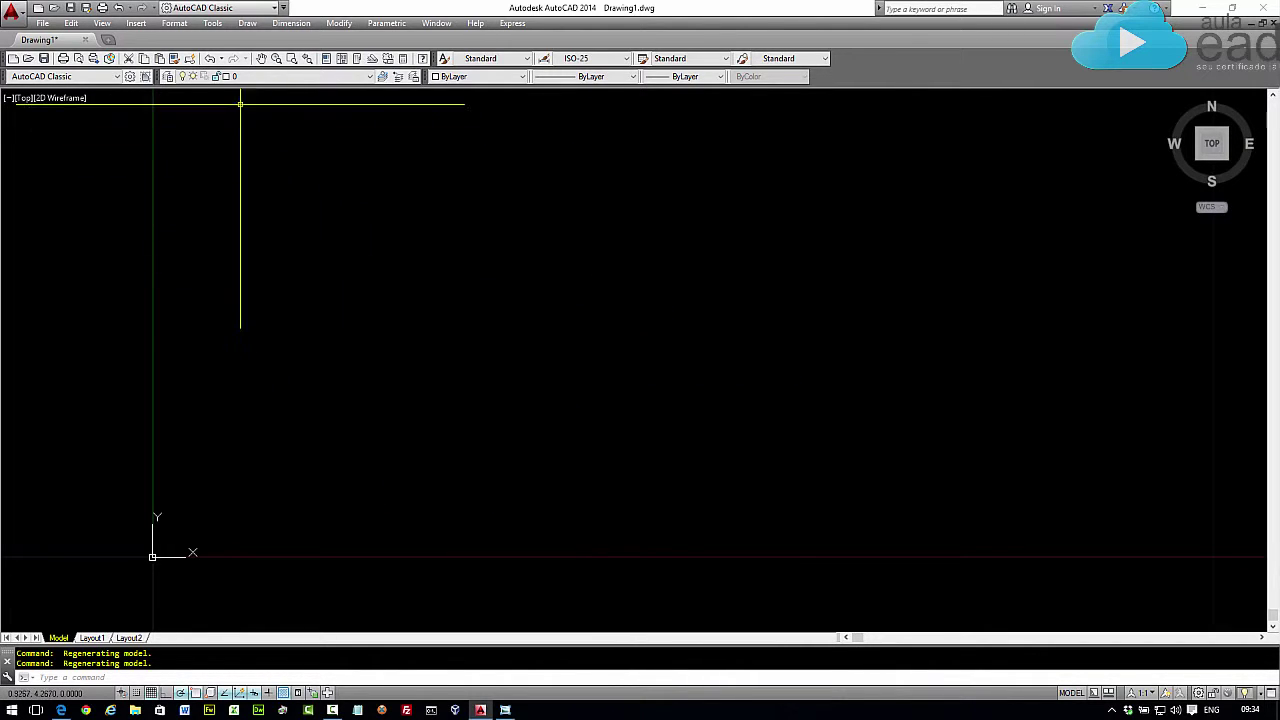
Open the program options and look through the settings categories from Files to User Preferences
click(214, 25)
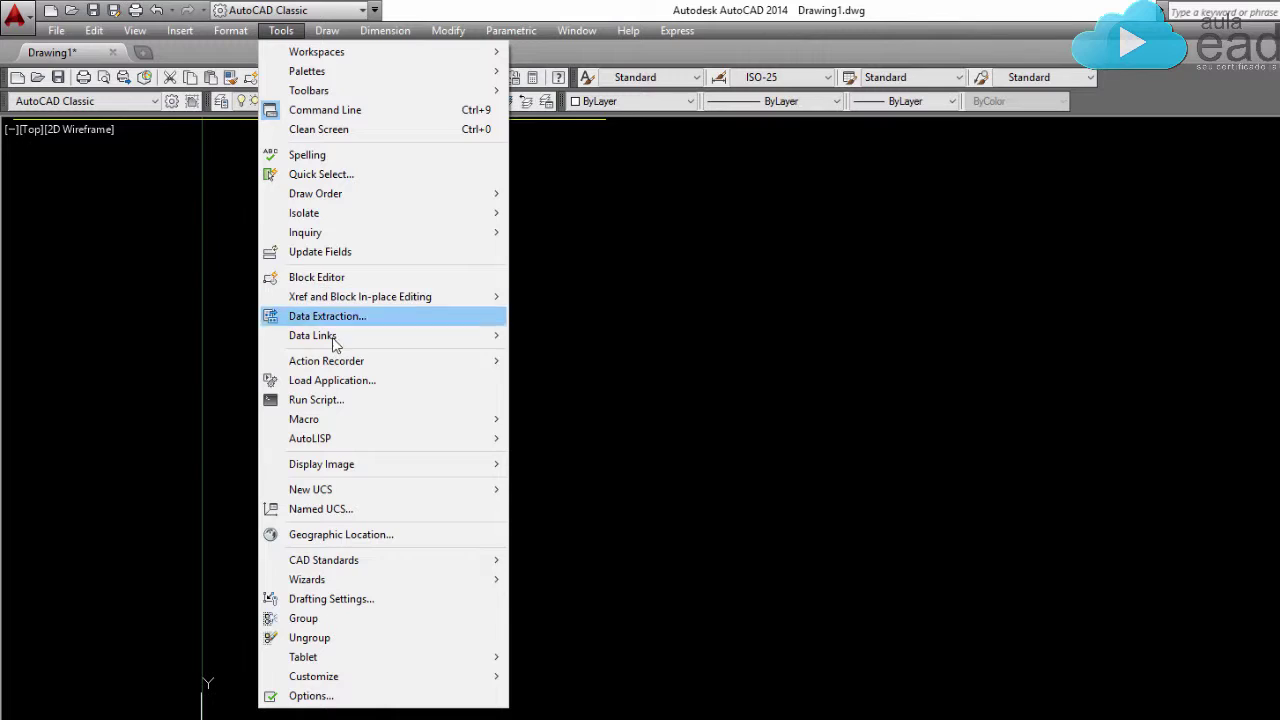
click(325, 697)
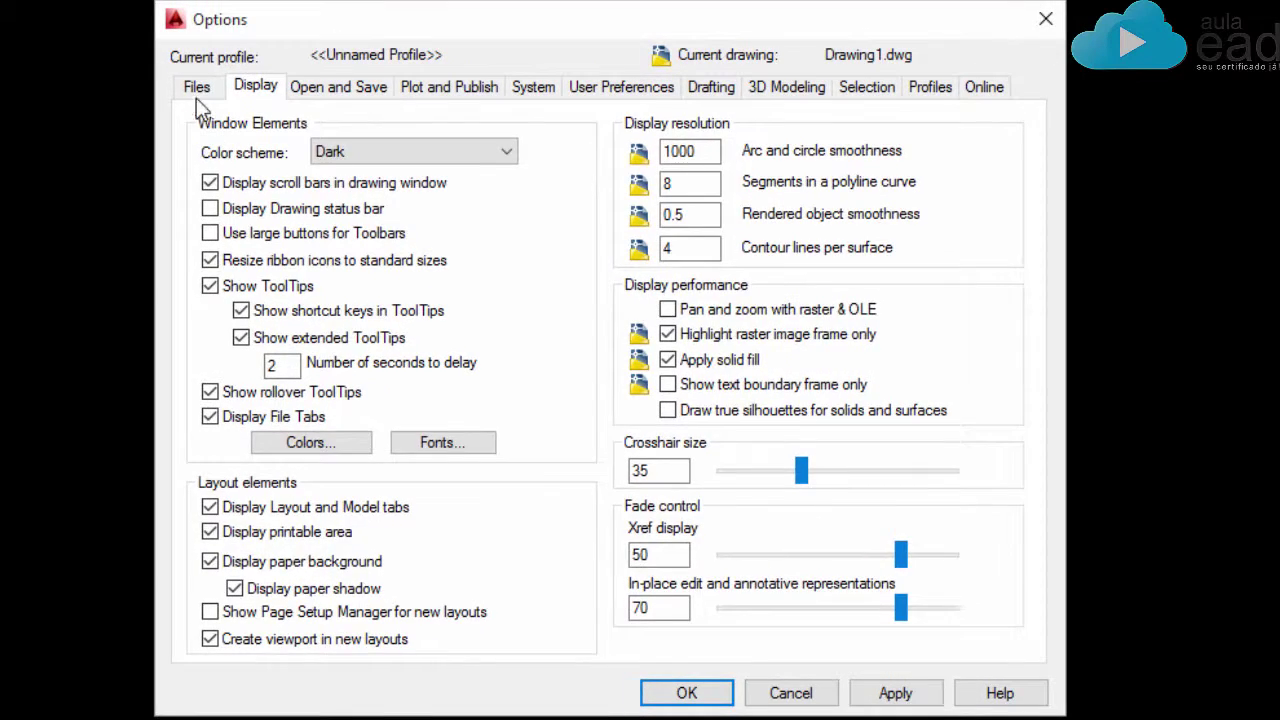
click(208, 93)
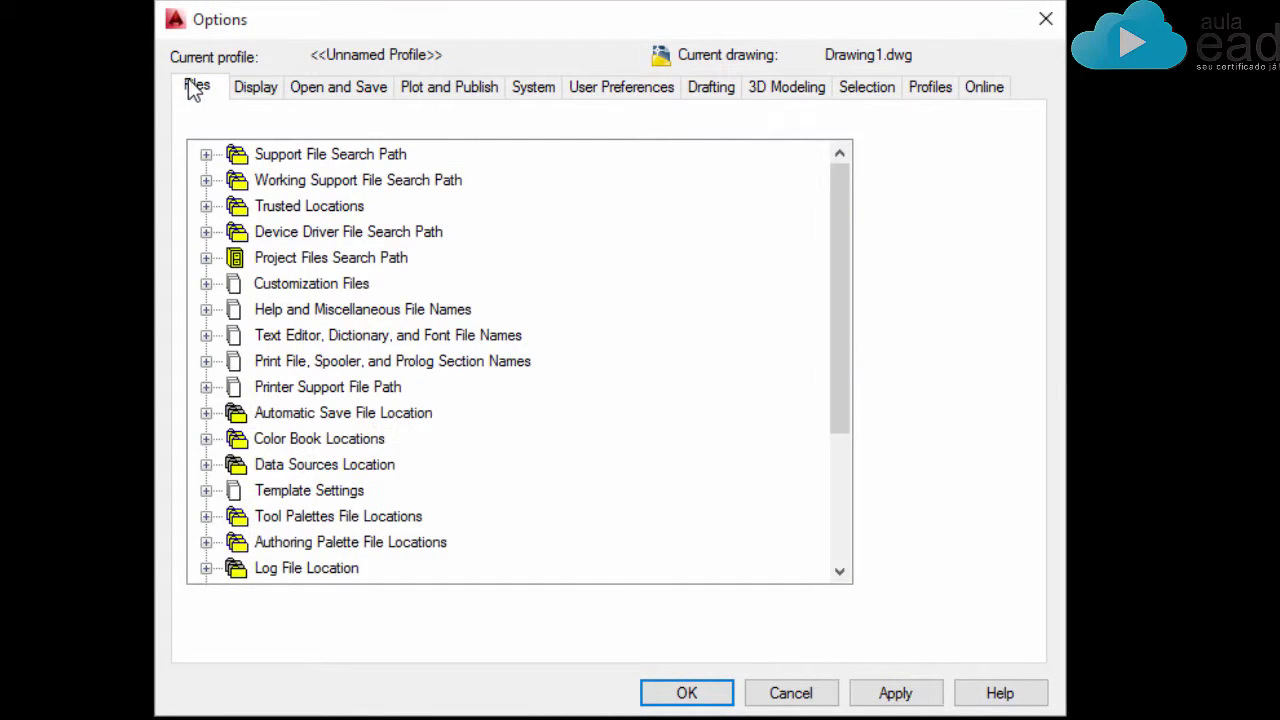
click(254, 94)
click(335, 94)
click(441, 95)
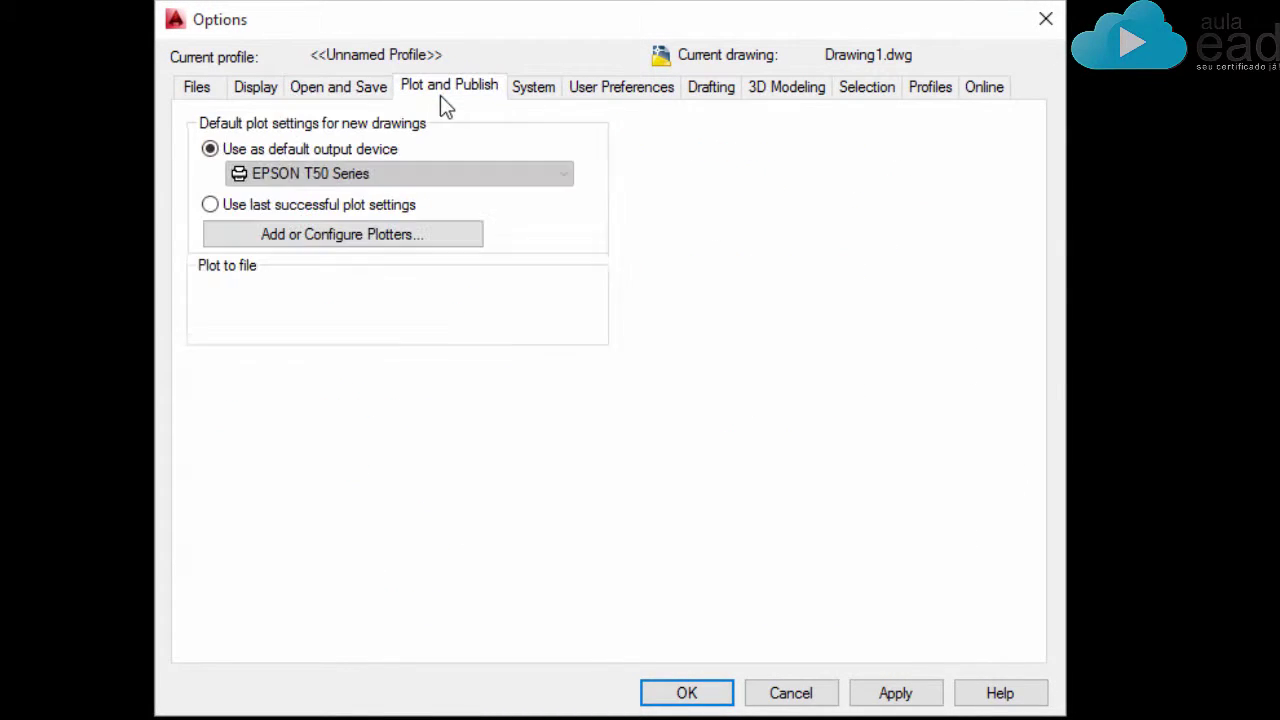
click(530, 89)
click(603, 88)
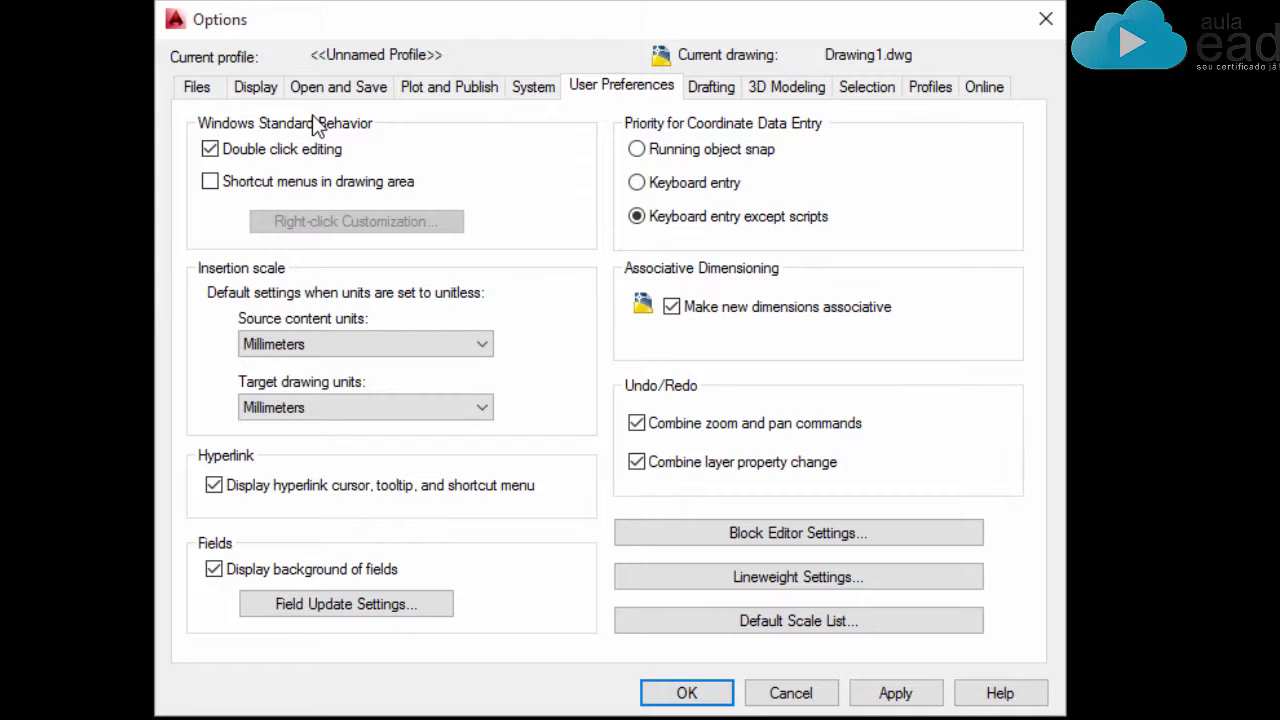
Examine the Automatic Save File Location path and its folder browser, leaving the browser without choosing a folder
click(196, 87)
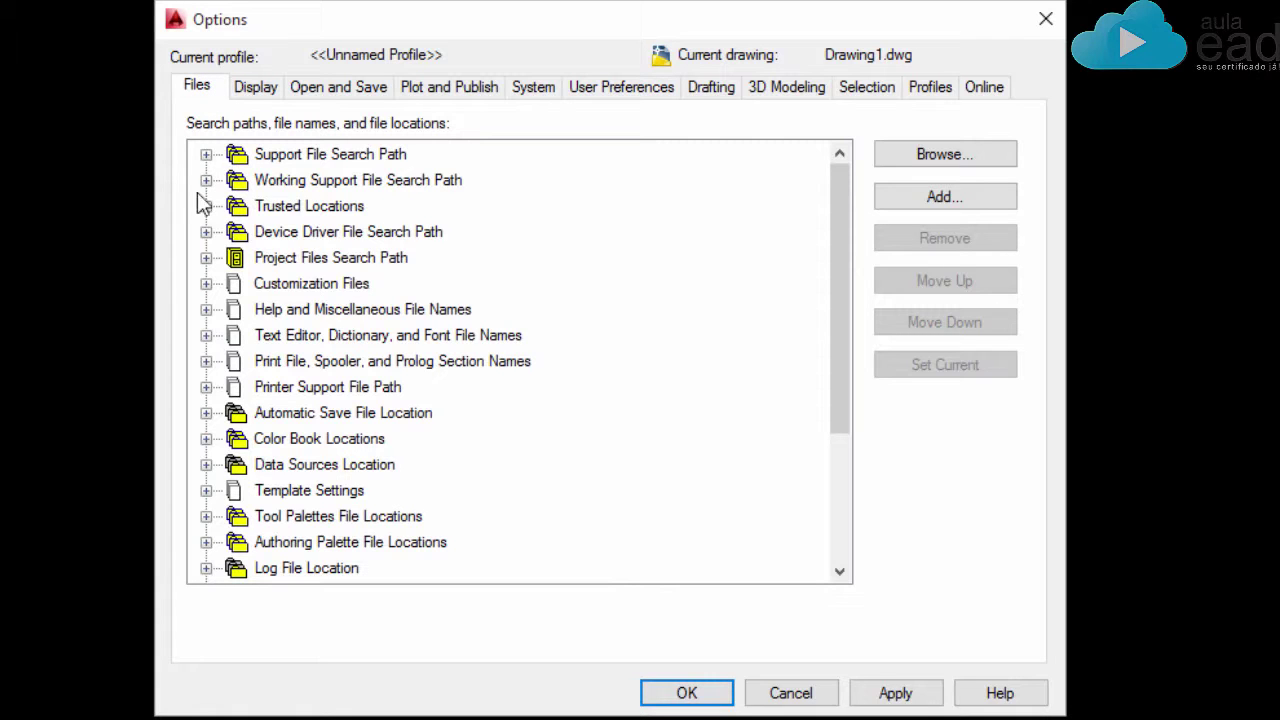
click(205, 414)
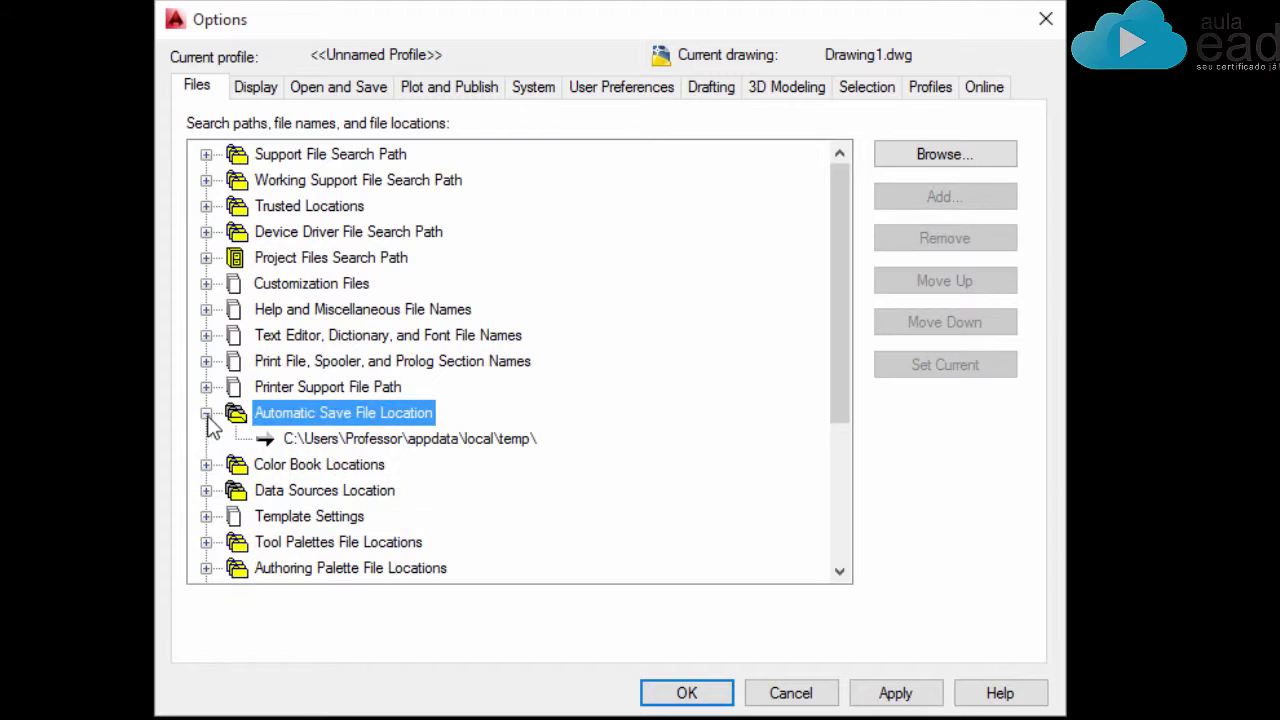
click(335, 440)
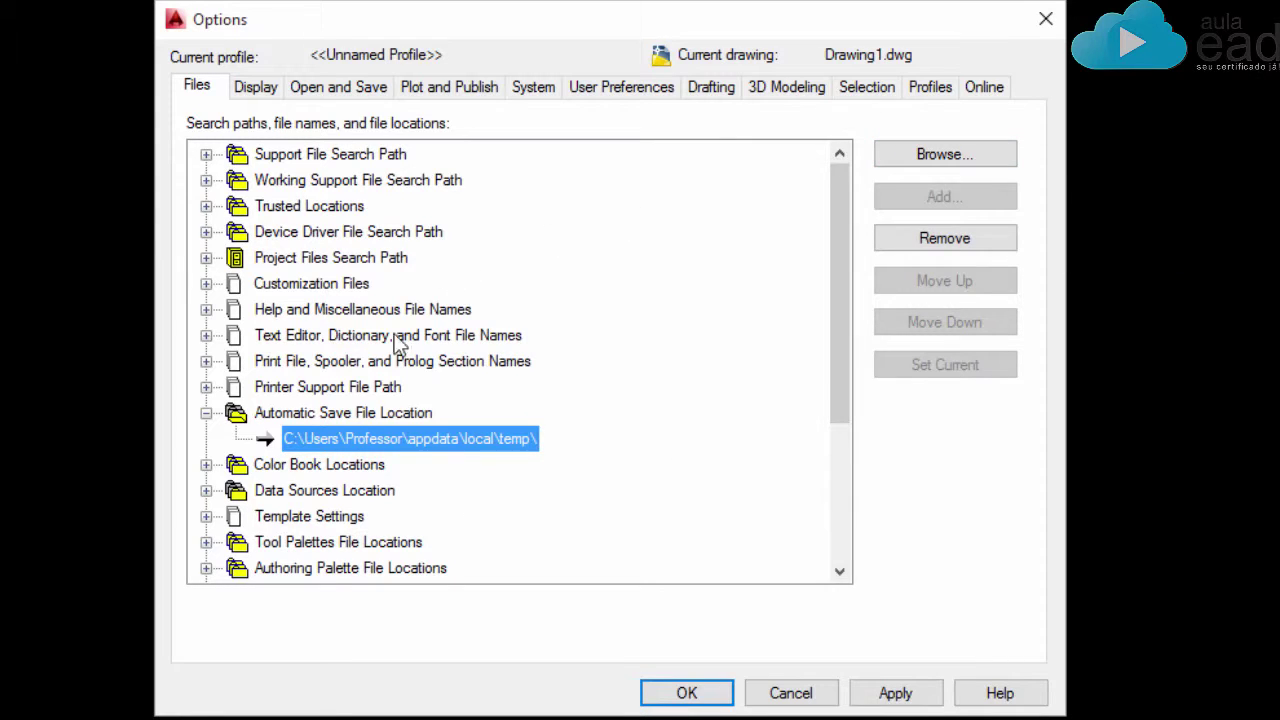
click(932, 158)
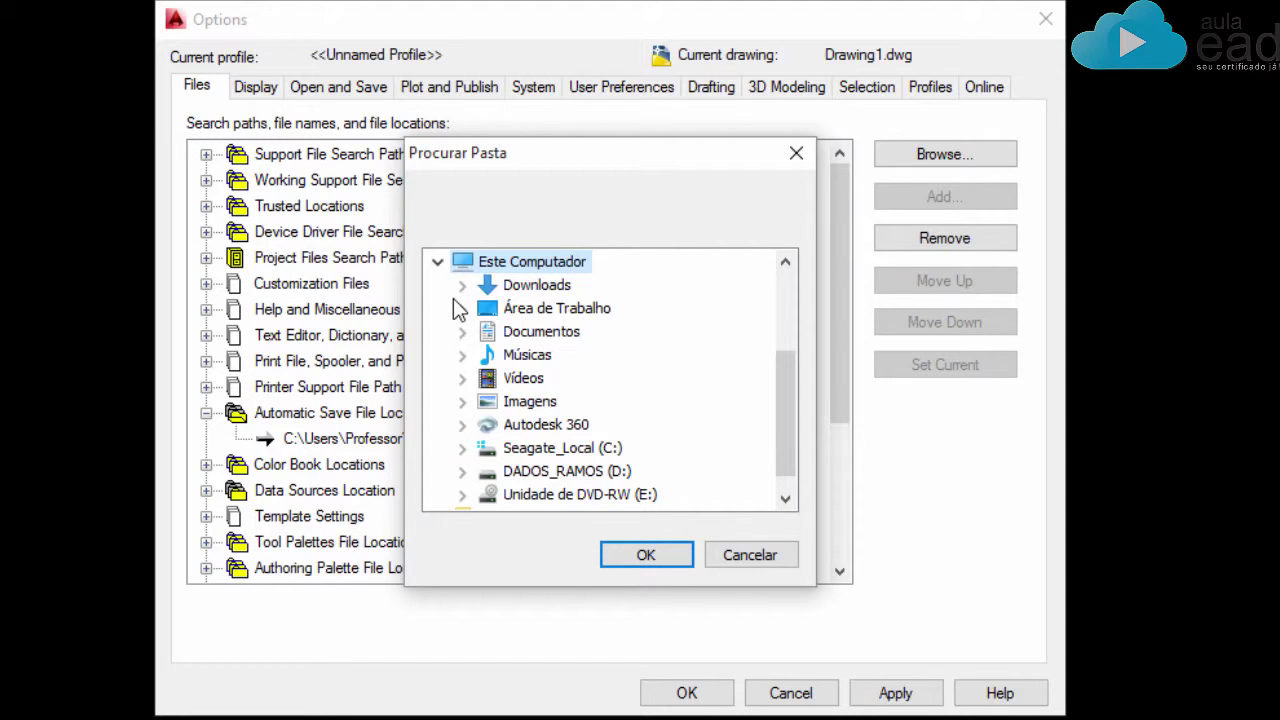
click(748, 555)
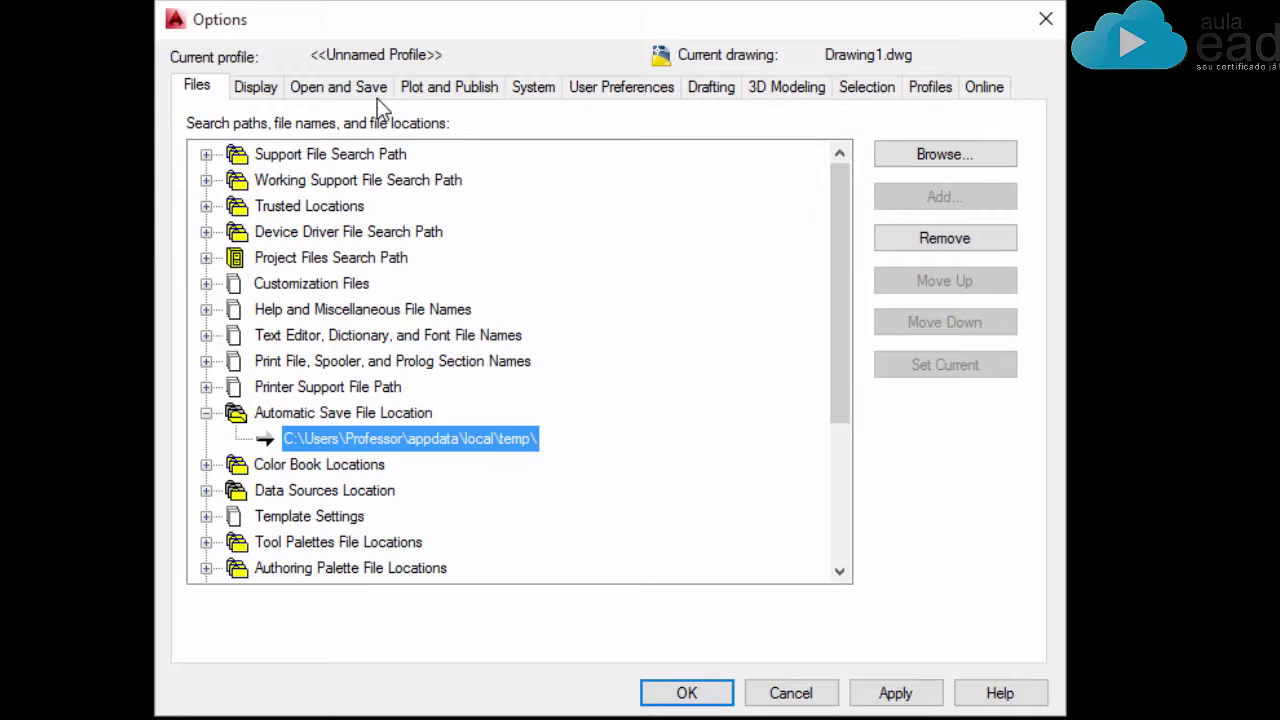
Set the automatic save interval to 5 minutes between saves in the Open and Save options
click(351, 92)
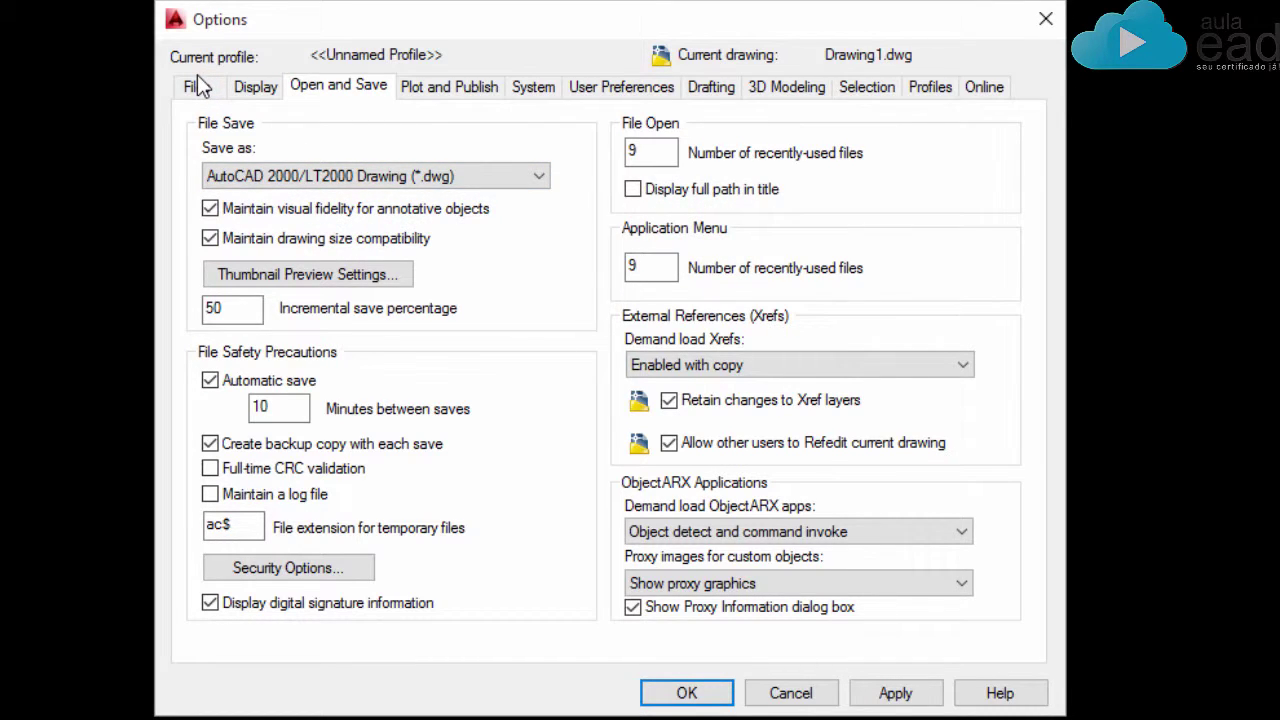
double_click(274, 415)
click(270, 414)
drag(288, 409, 242, 406)
text(5)
Set the default file save format to AutoCAD 2013 Drawing (*.dwg)
click(359, 175)
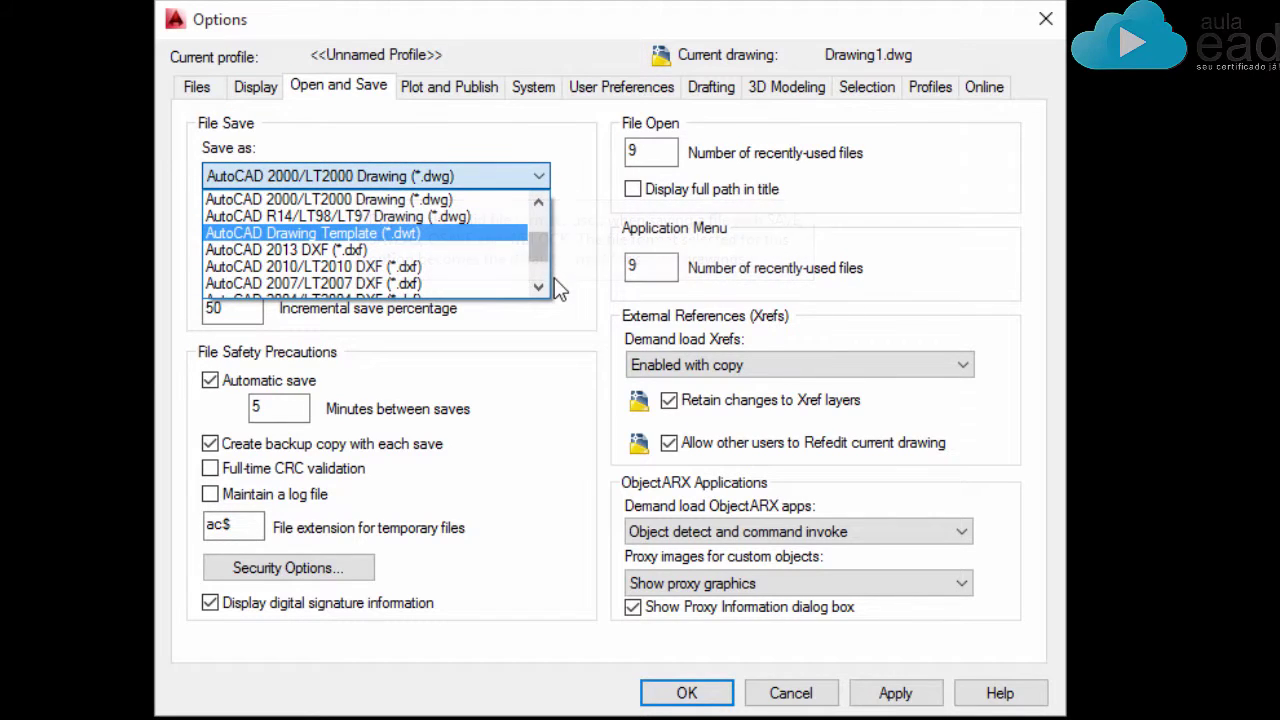
mouse_move(542, 245)
mouse_down()
mouse_move(542, 222)
mouse_move(542, 237)
mouse_up()
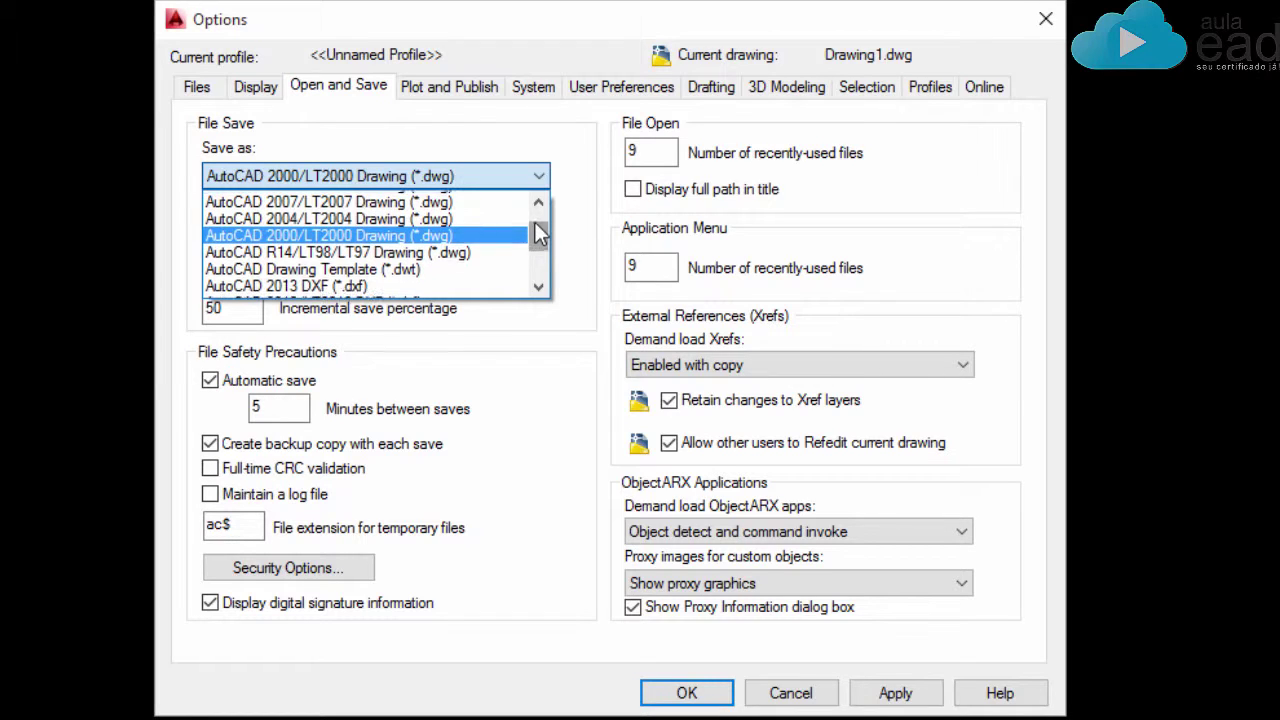
scroll(512, 222, up, 1)
click(450, 201)
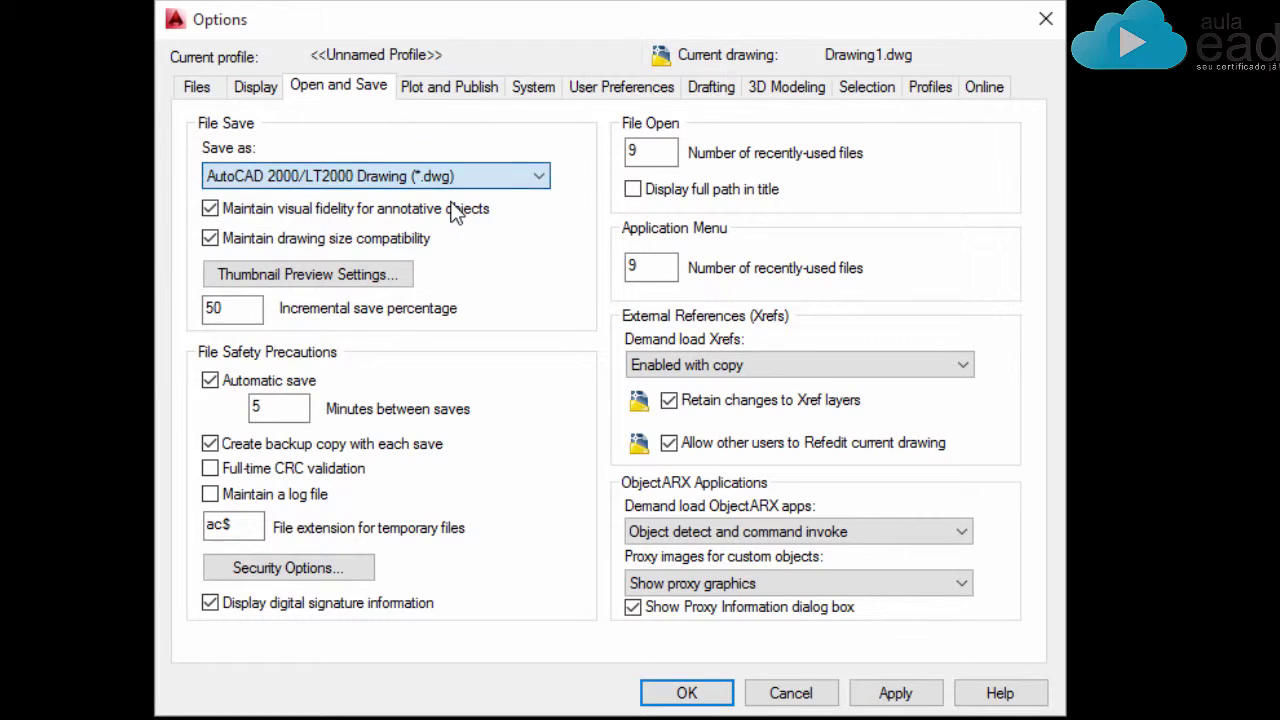
click(457, 175)
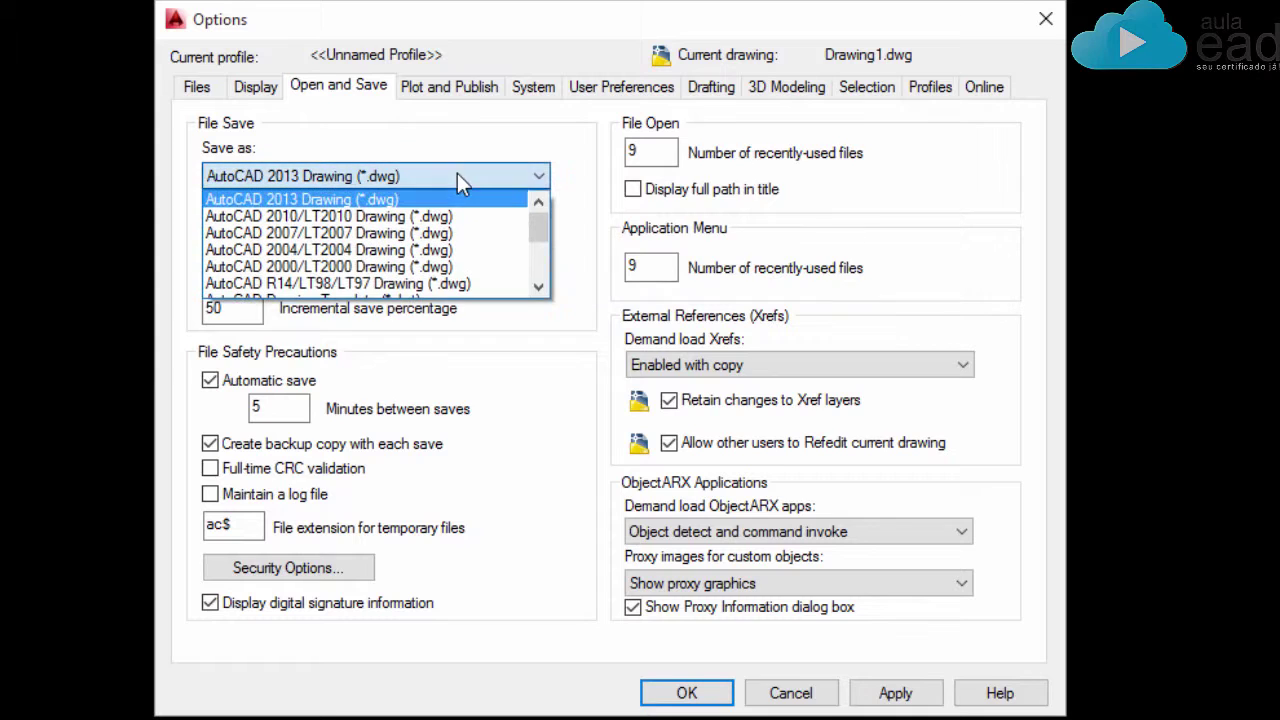
click(449, 201)
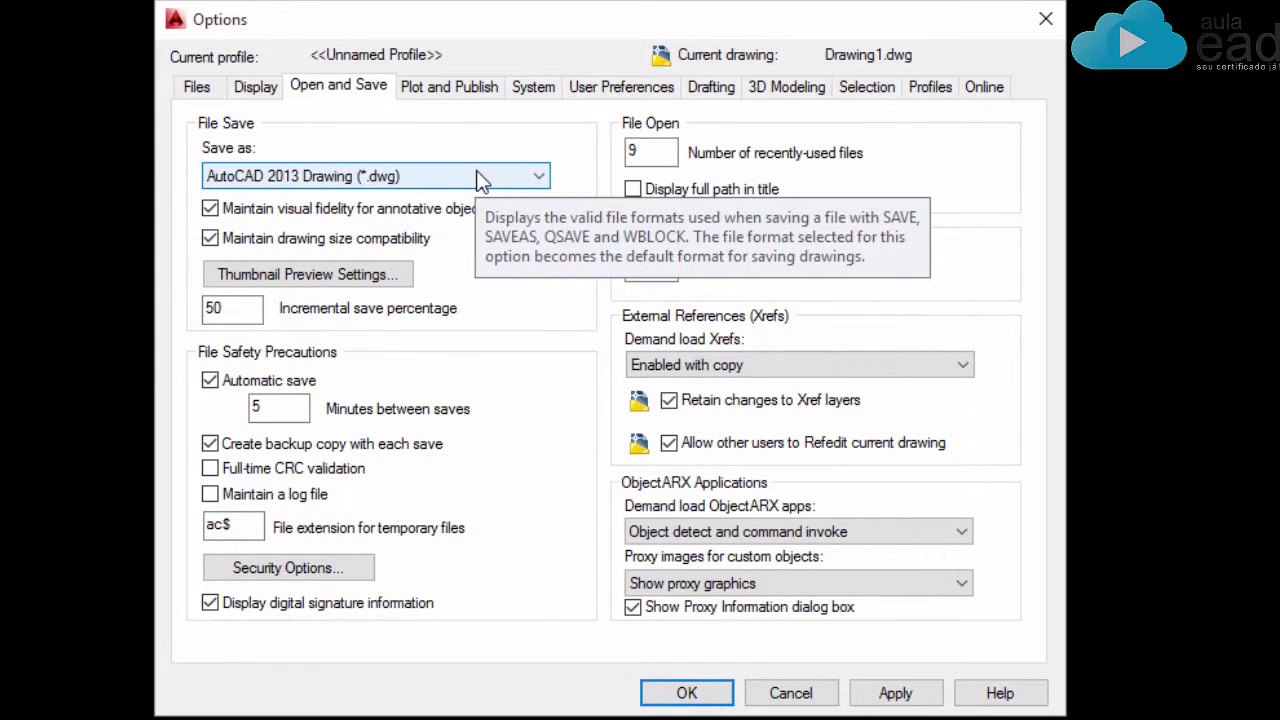
Set the default file save format to AutoCAD 2000/LT2000 Drawing (*.dwg)
click(478, 180)
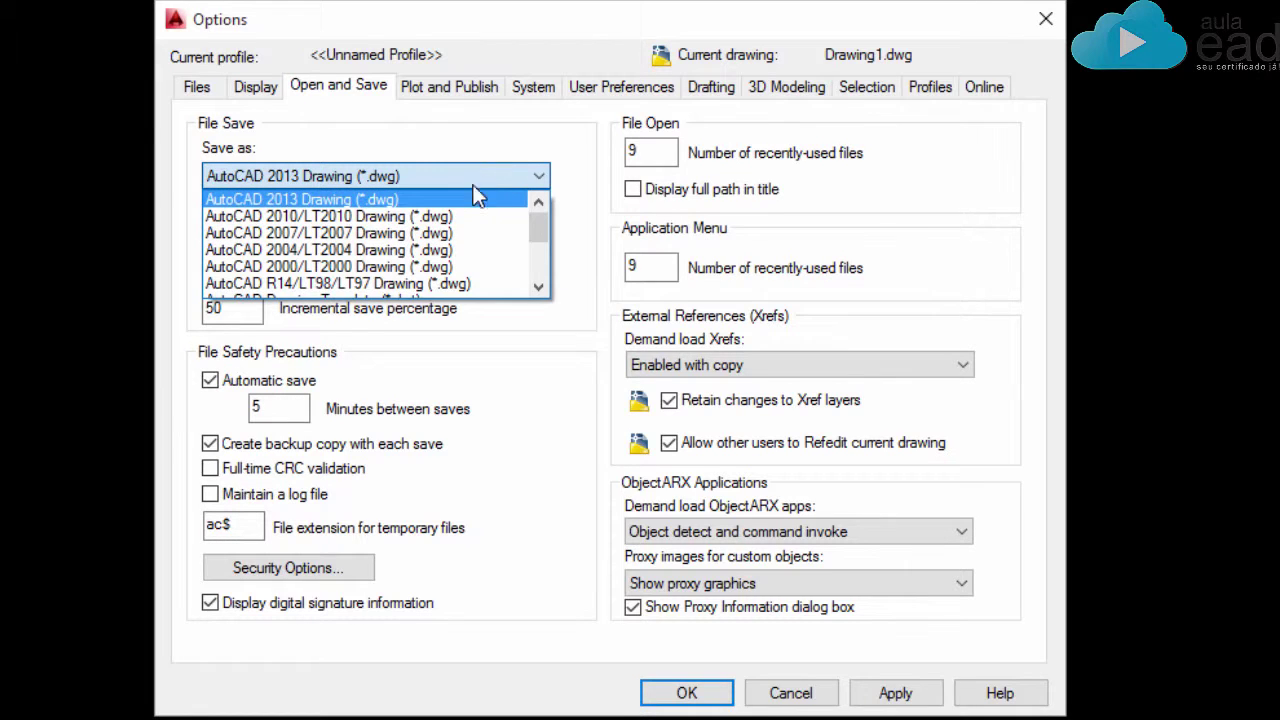
click(409, 267)
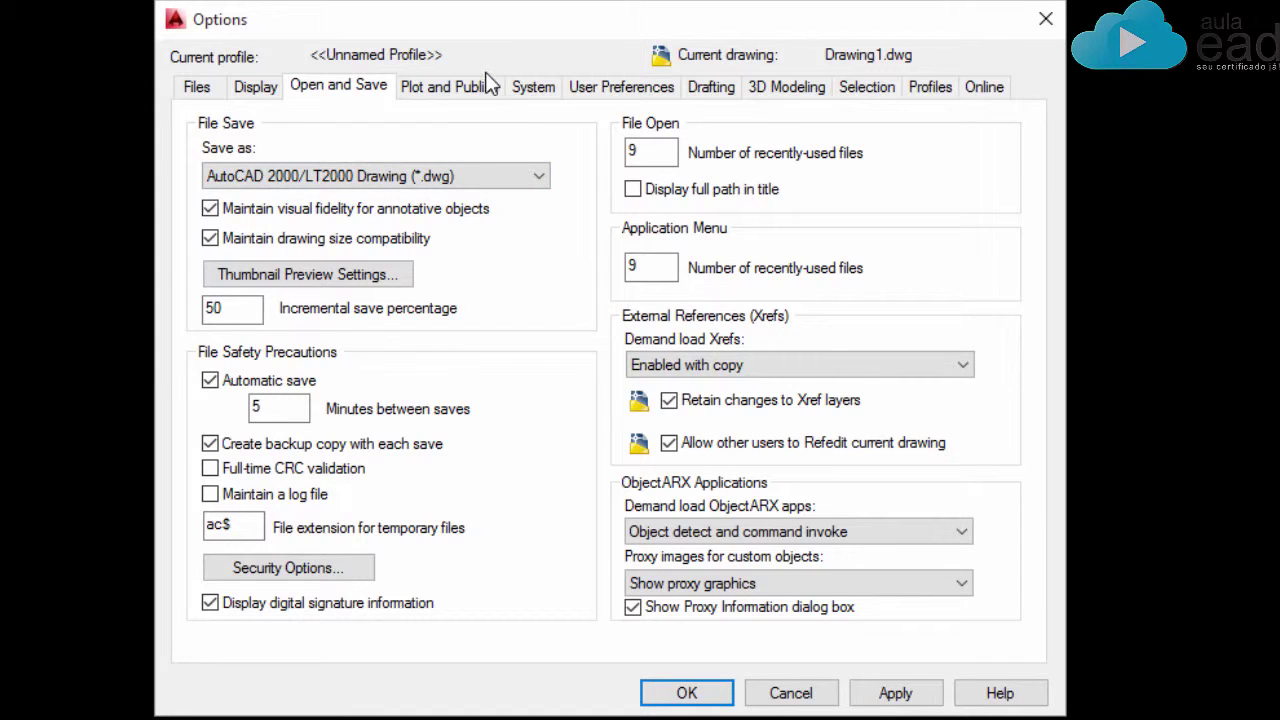
click(356, 179)
click(356, 179)
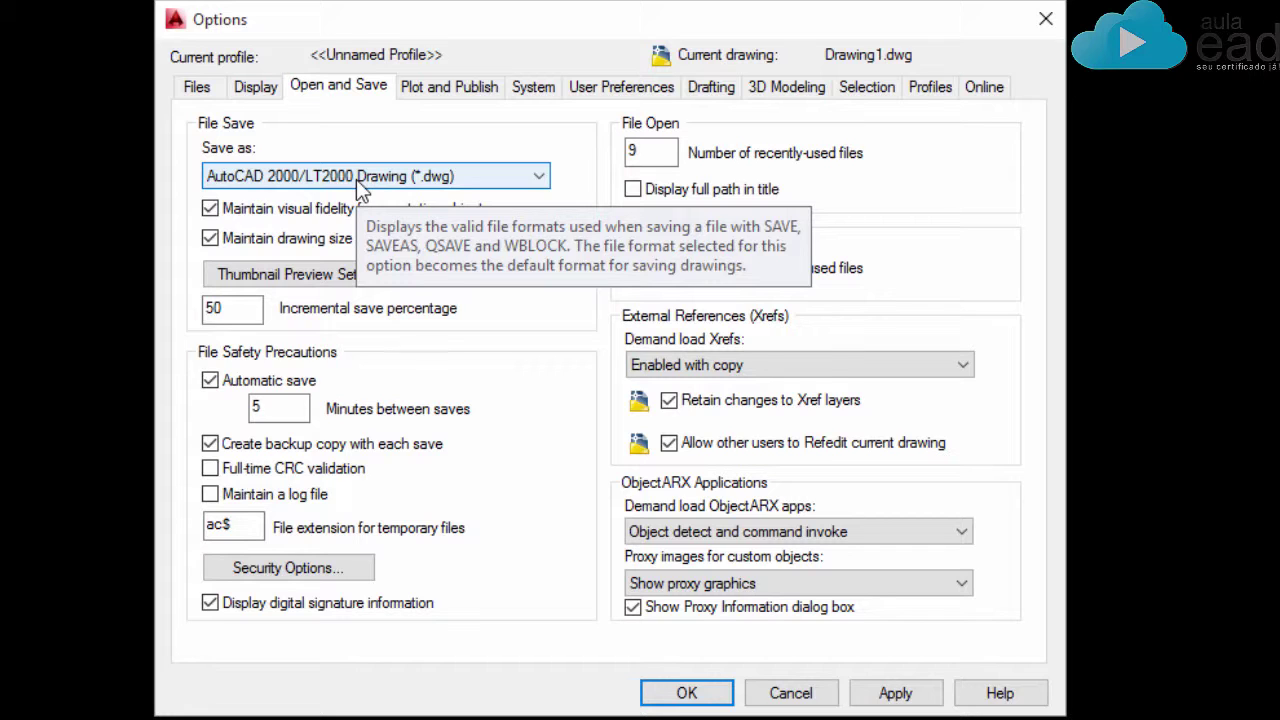
click(330, 184)
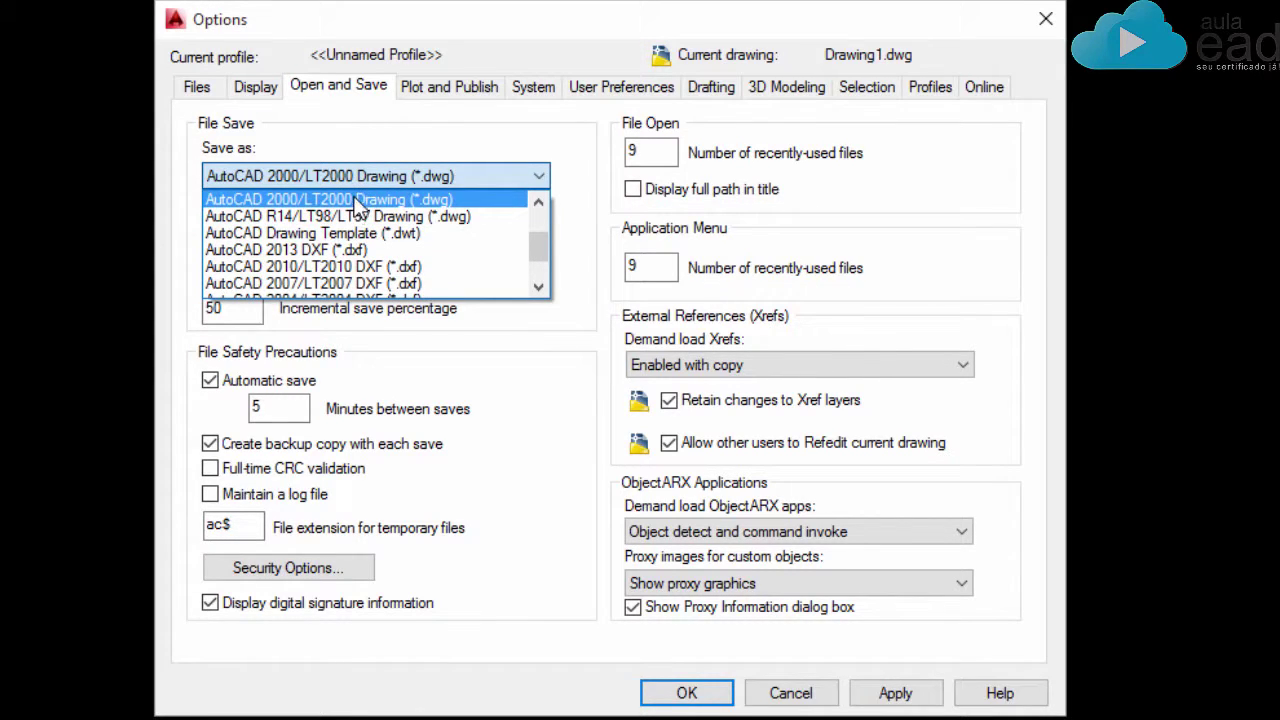
click(357, 200)
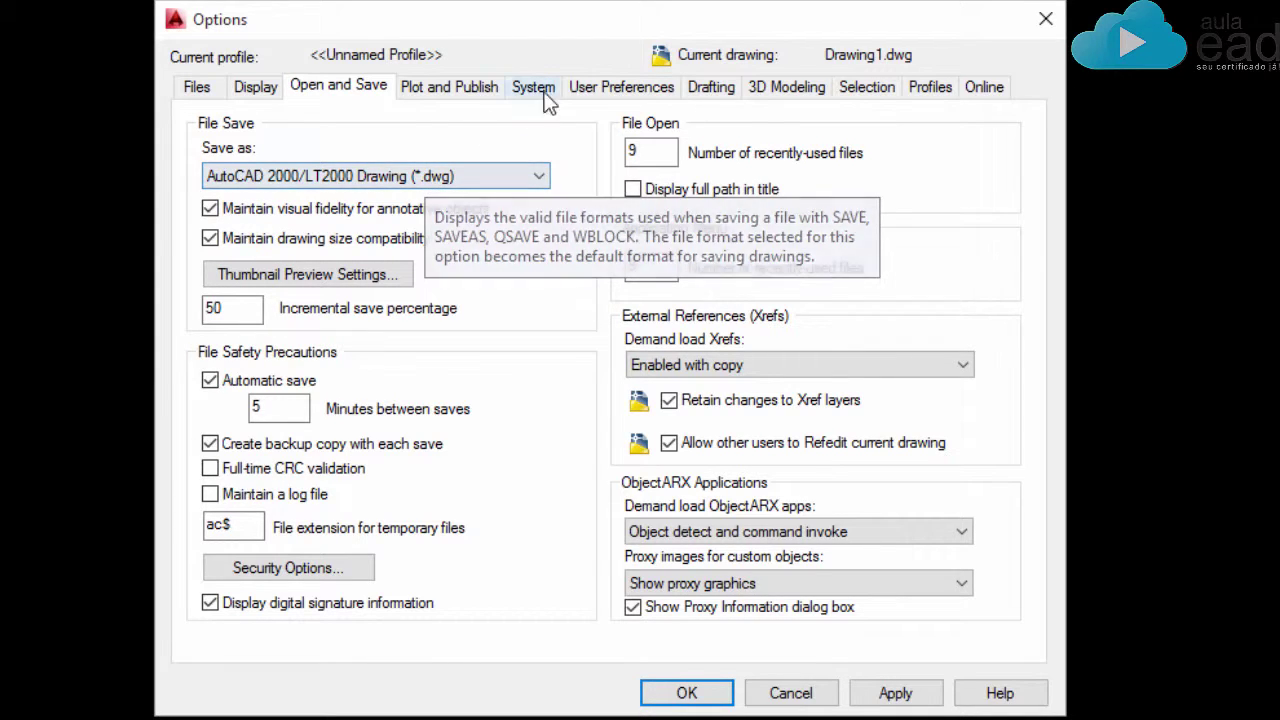
Enable shortcut menus in the drawing area in the User Preferences options and open Right-Click Customization
click(603, 87)
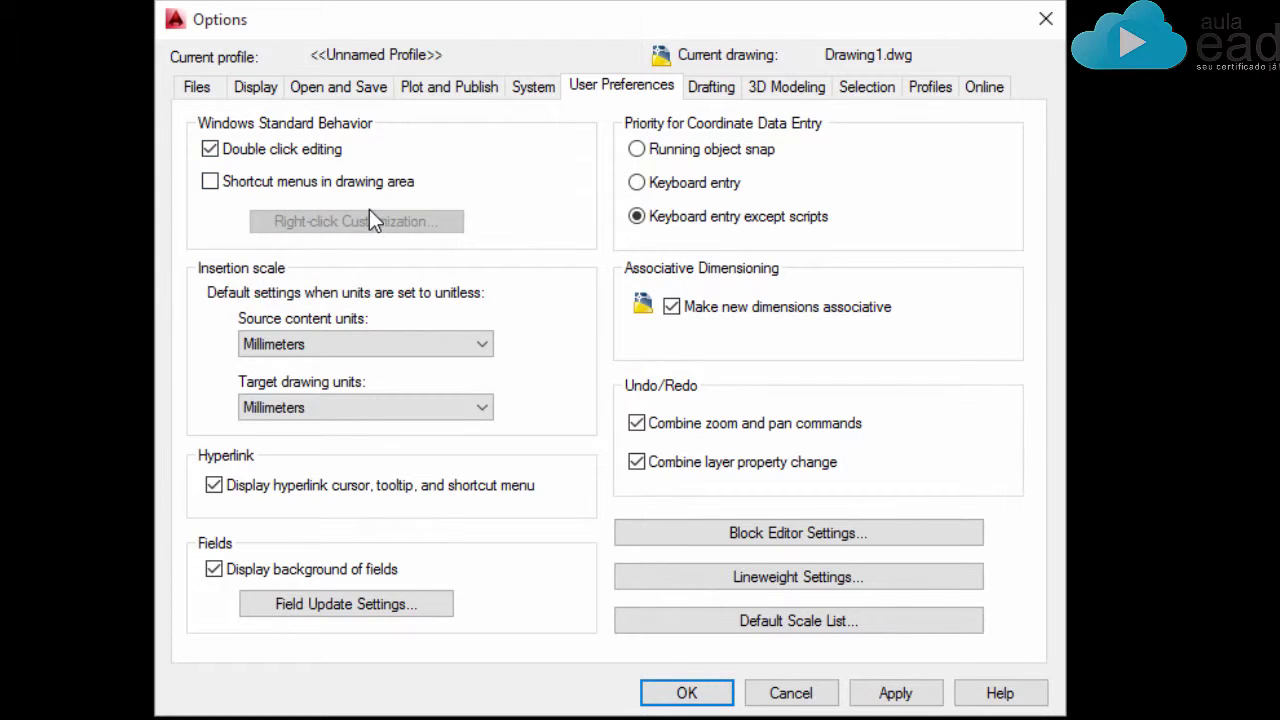
click(316, 196)
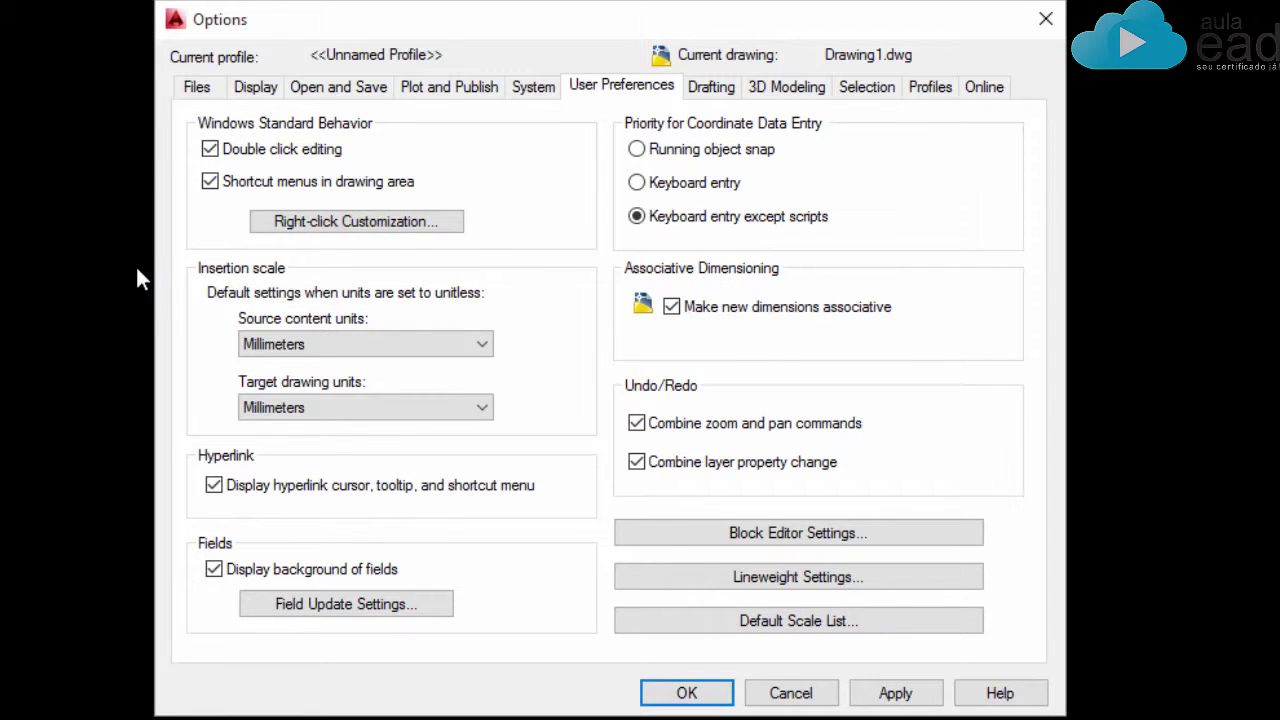
click(390, 232)
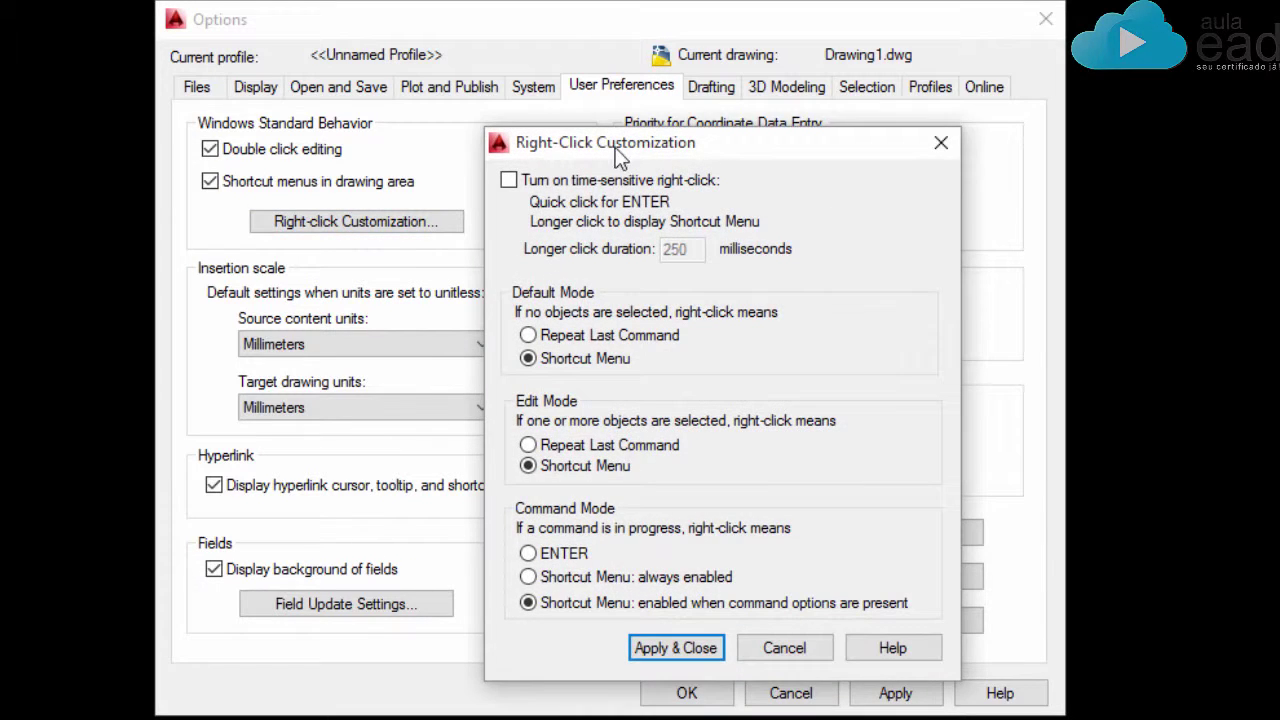
drag(615, 147, 864, 73)
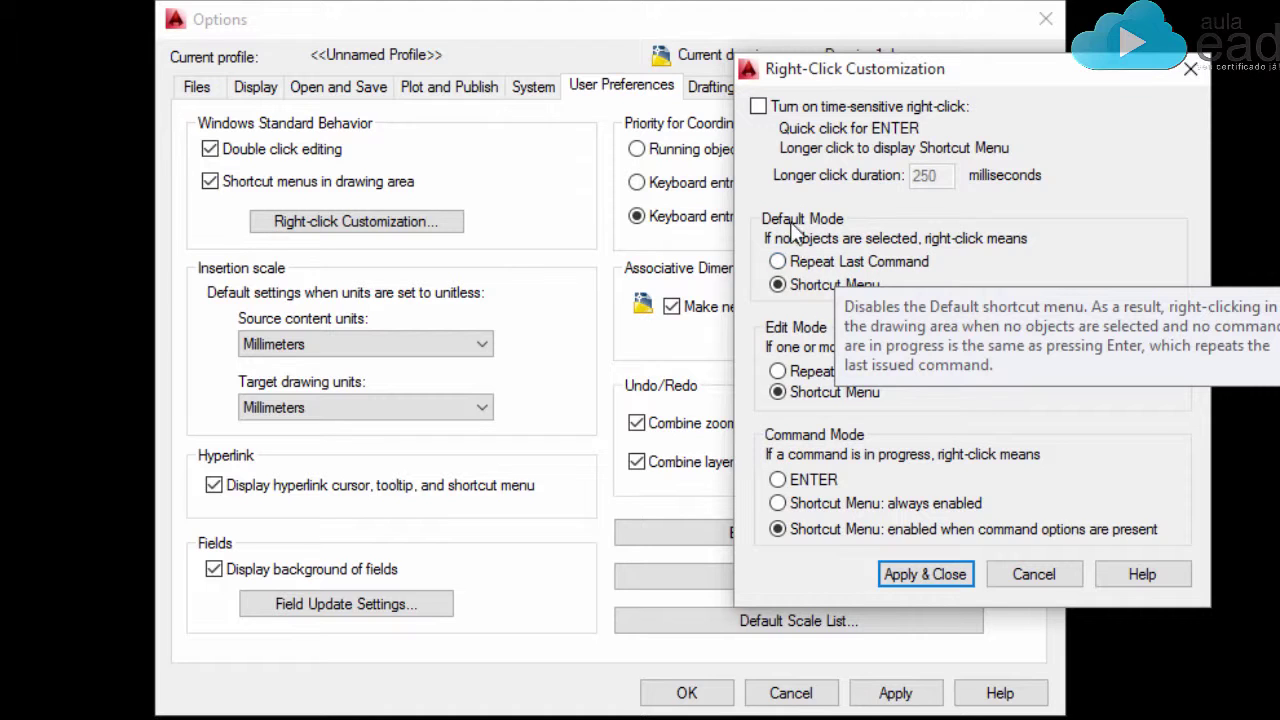
Set right-click behavior to ENTER for Command Mode and Repeat Last Command for Edit and Default Modes, then apply and accept the options
click(803, 482)
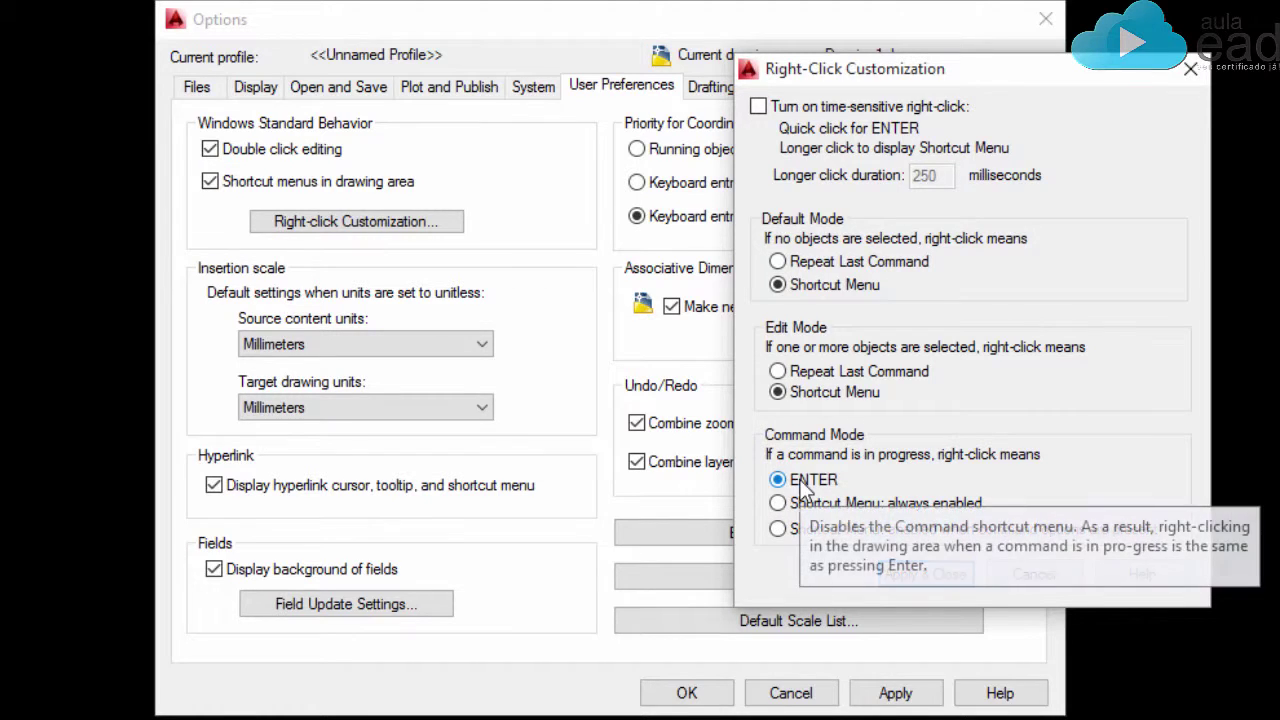
click(810, 372)
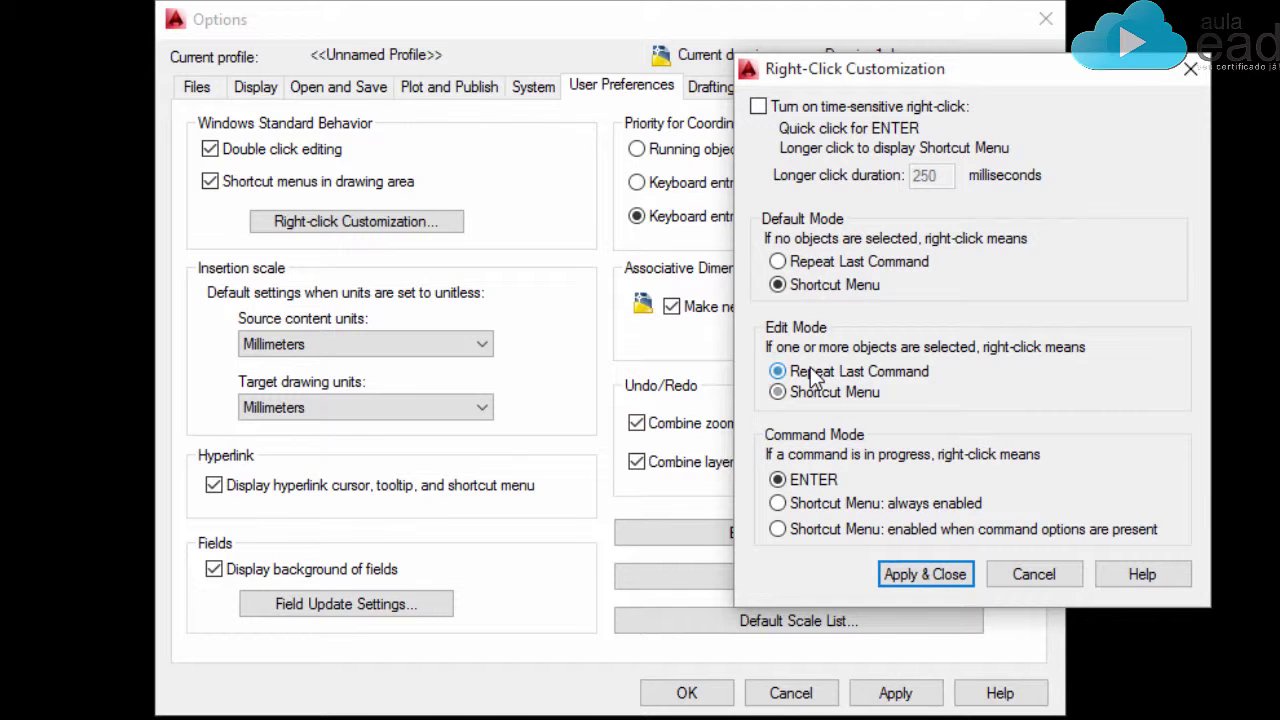
click(826, 262)
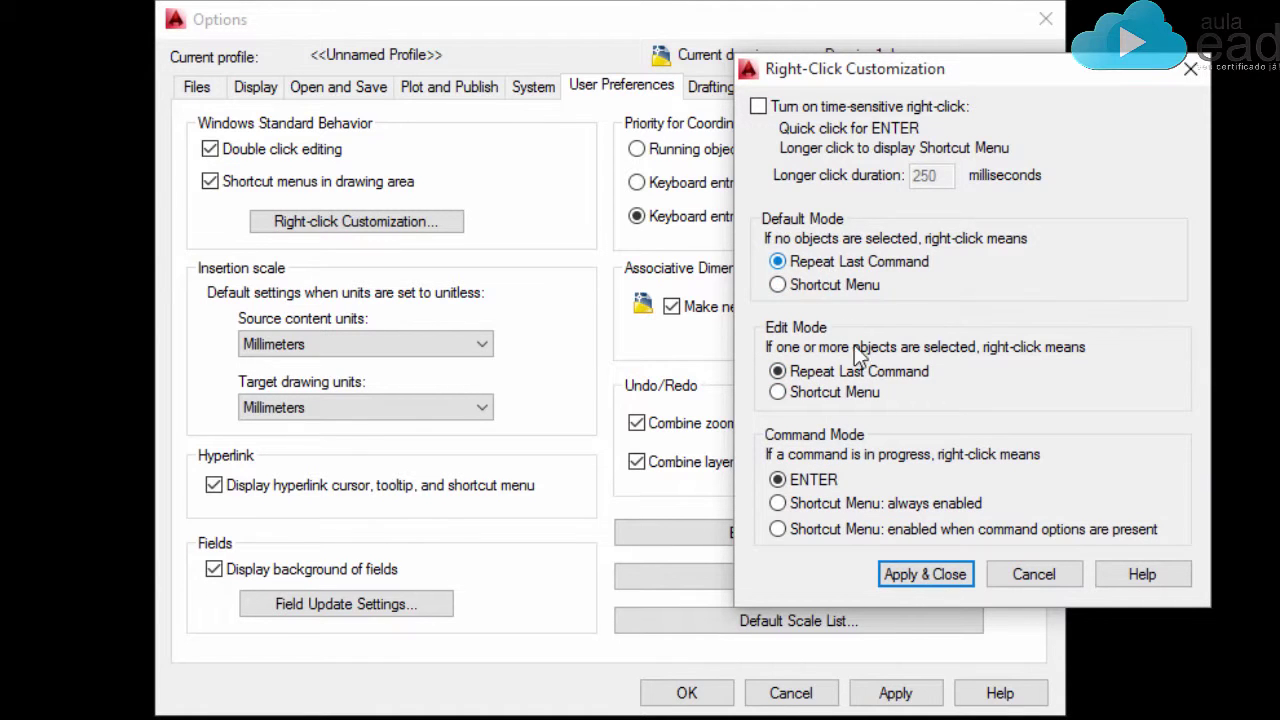
click(903, 577)
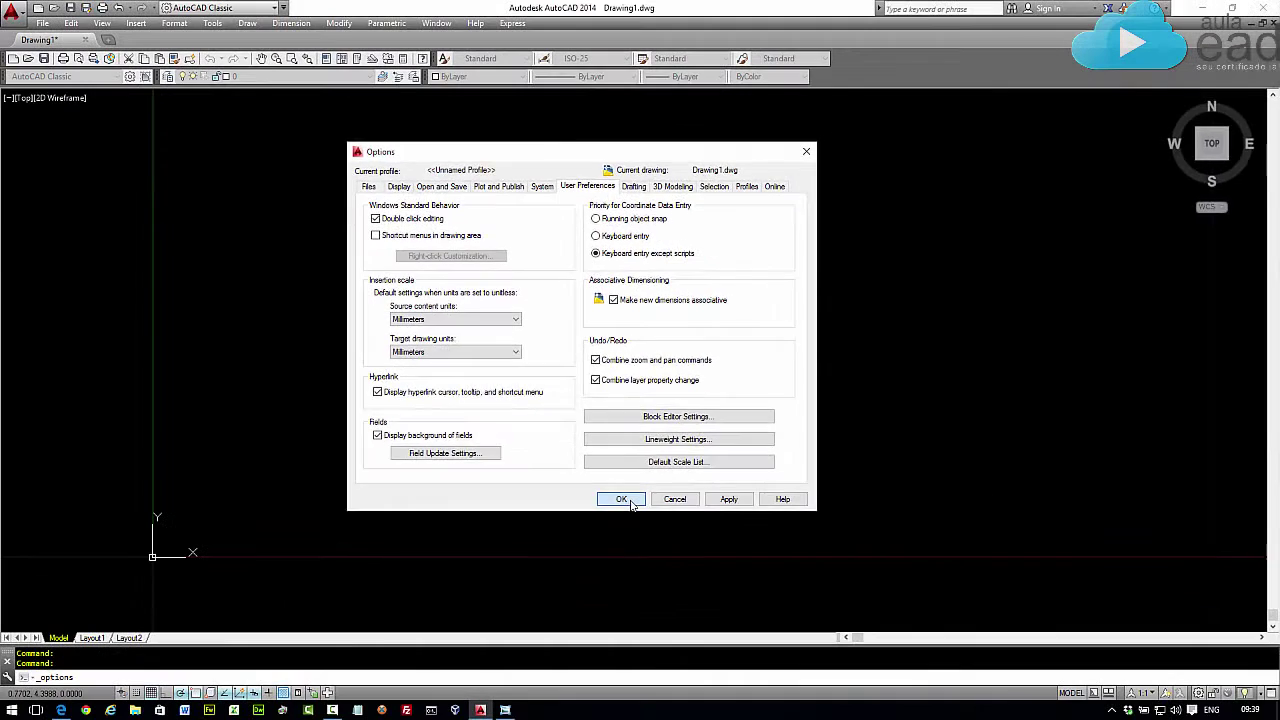
click(686, 693)
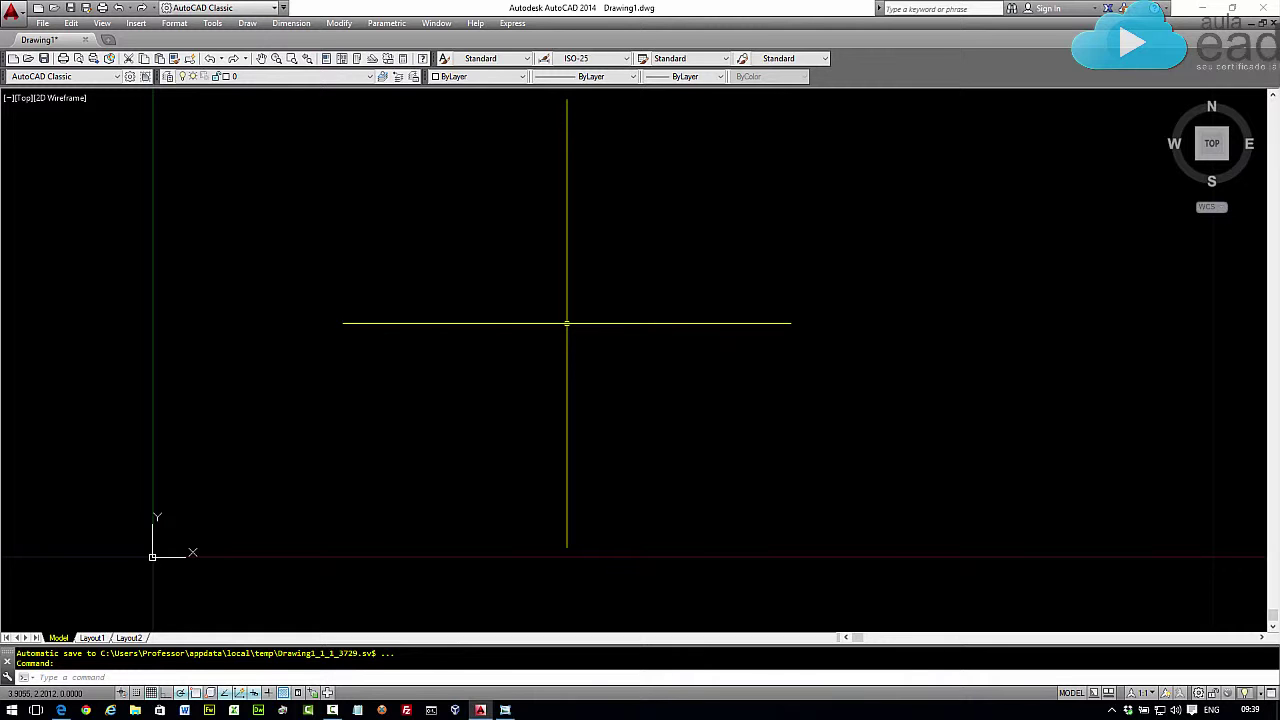
Test the customized right-click behavior in the empty drawing area by repeating the last command
right_click(567, 323)
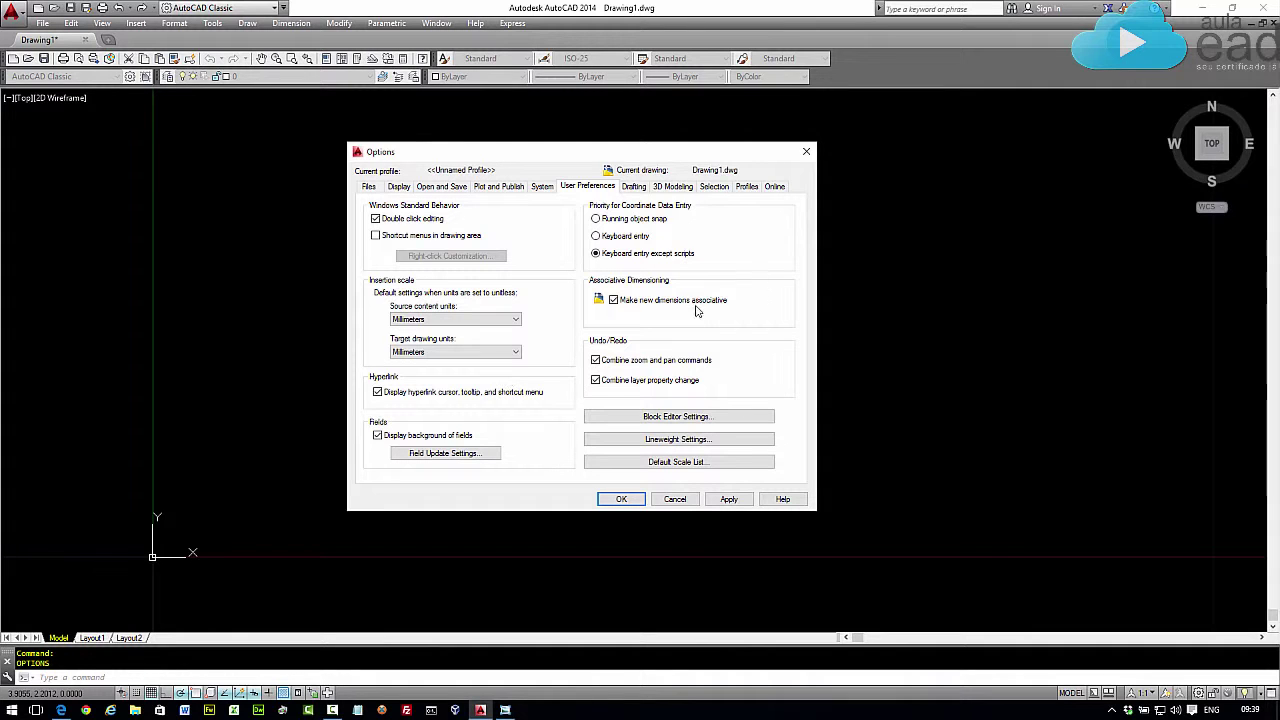
Close the Options dialog and reopen it from the drawing area with the OP (OPTIONS) command
click(806, 152)
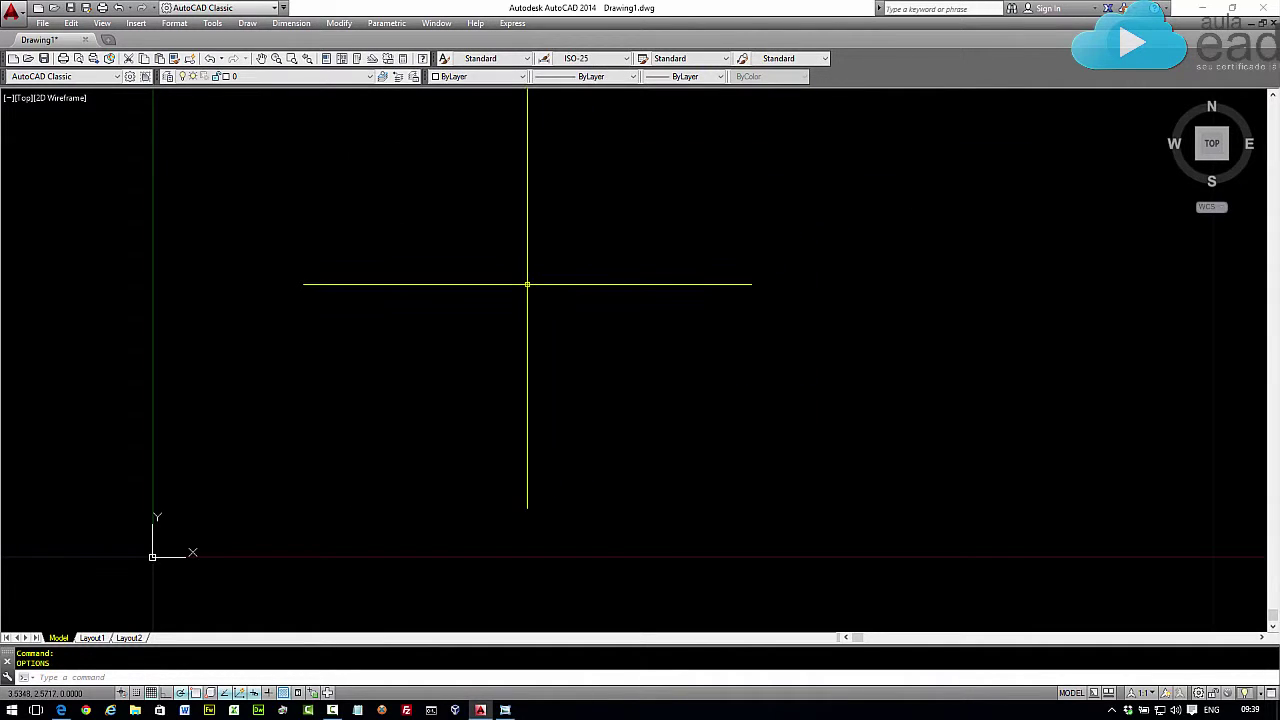
text(OP)
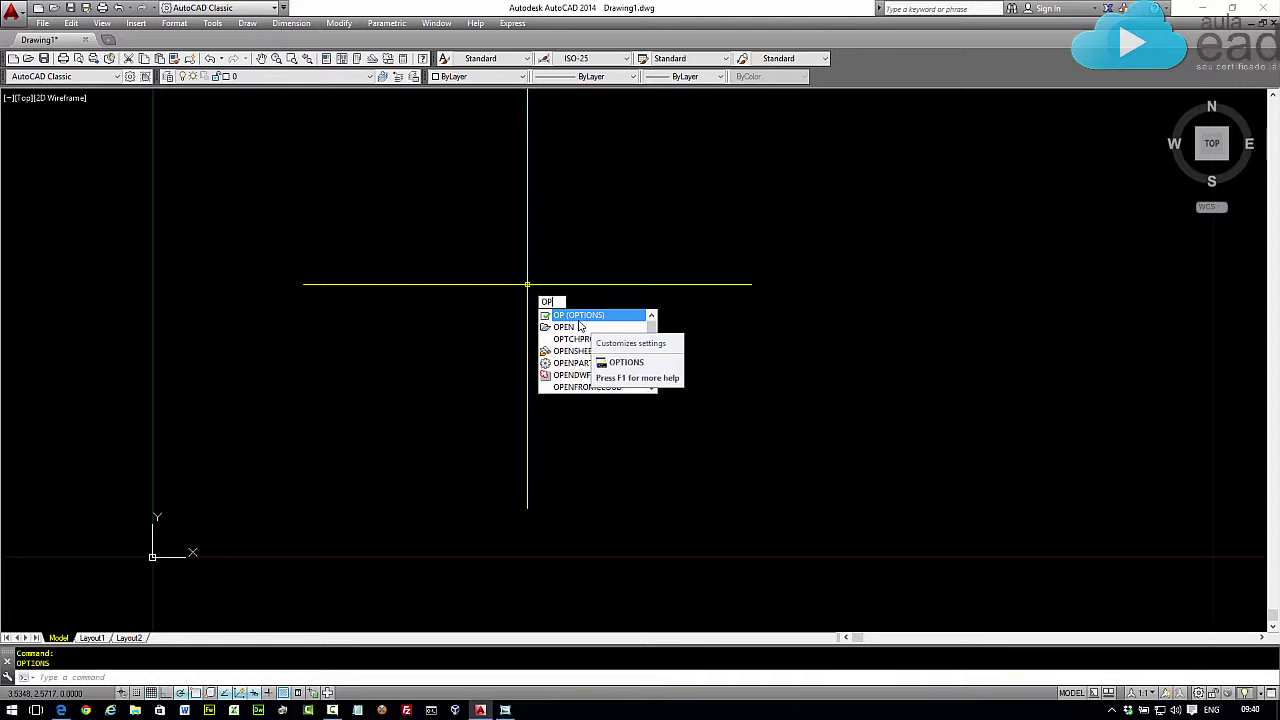
right_click(570, 318)
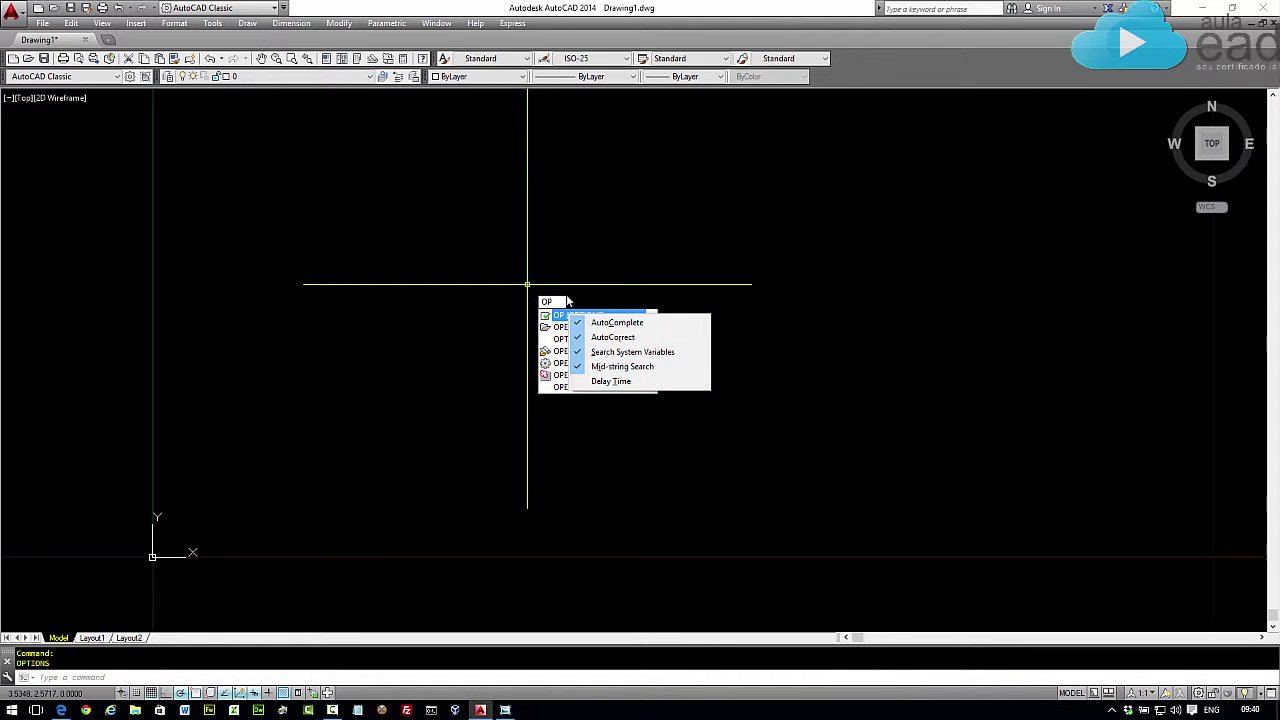
click(561, 316)
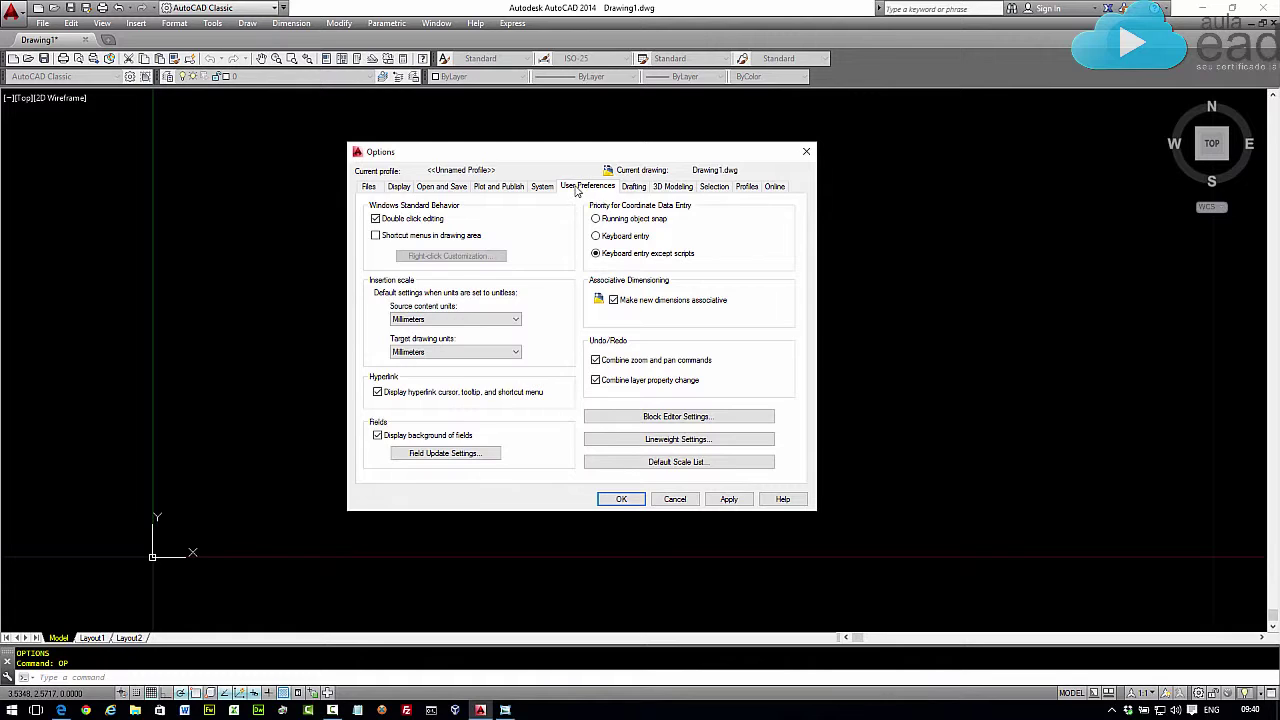
Choose Millimeters as the source content units for the insertion scale in User Preferences and accept the options
click(470, 320)
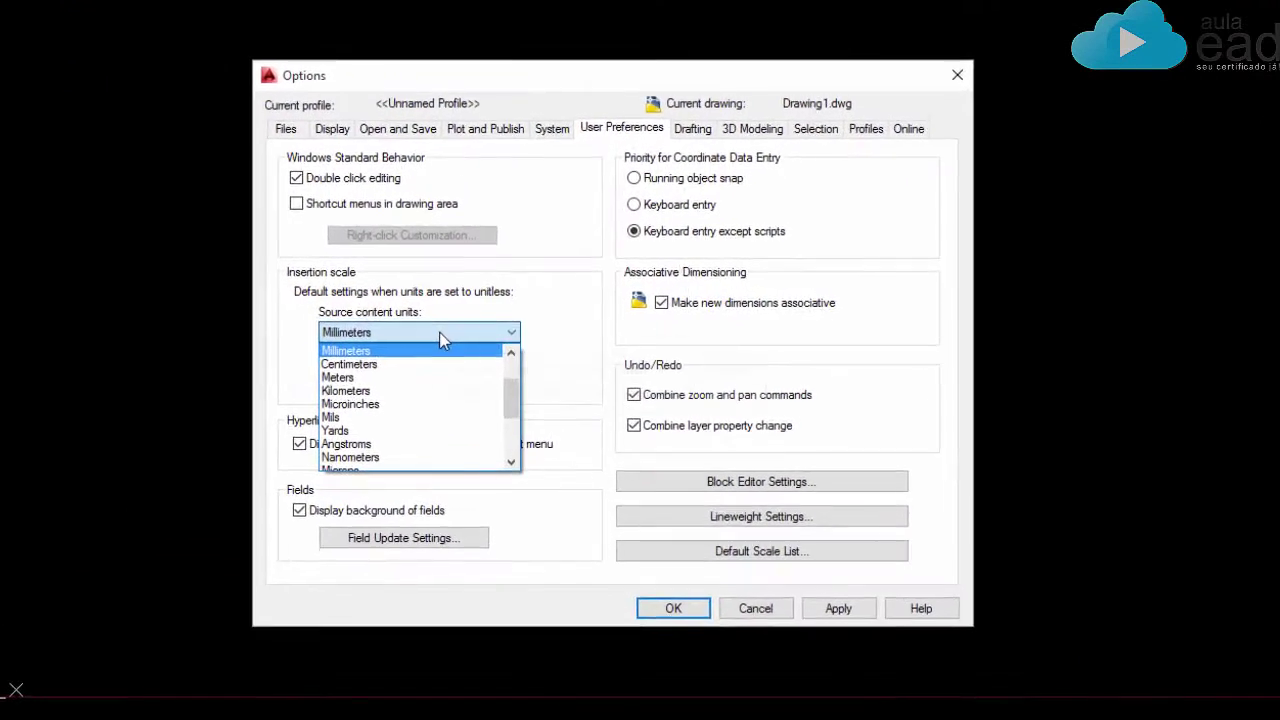
click(471, 322)
click(342, 344)
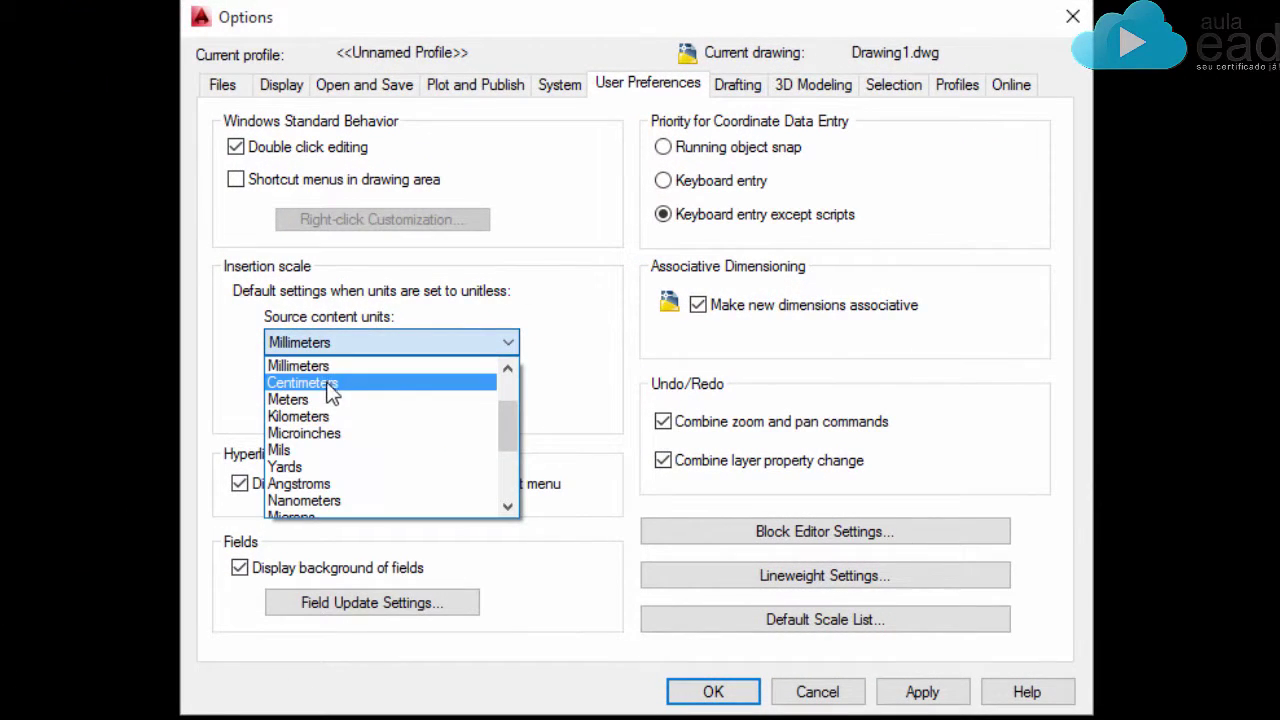
click(333, 368)
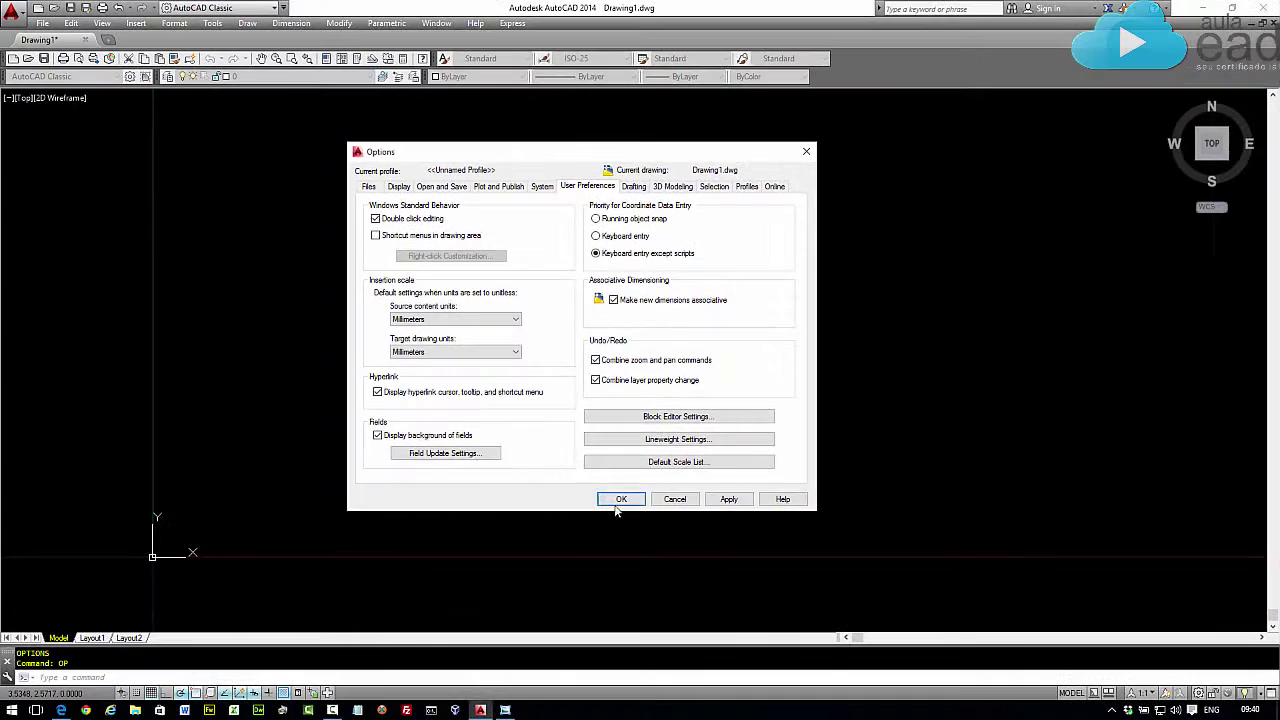
click(618, 502)
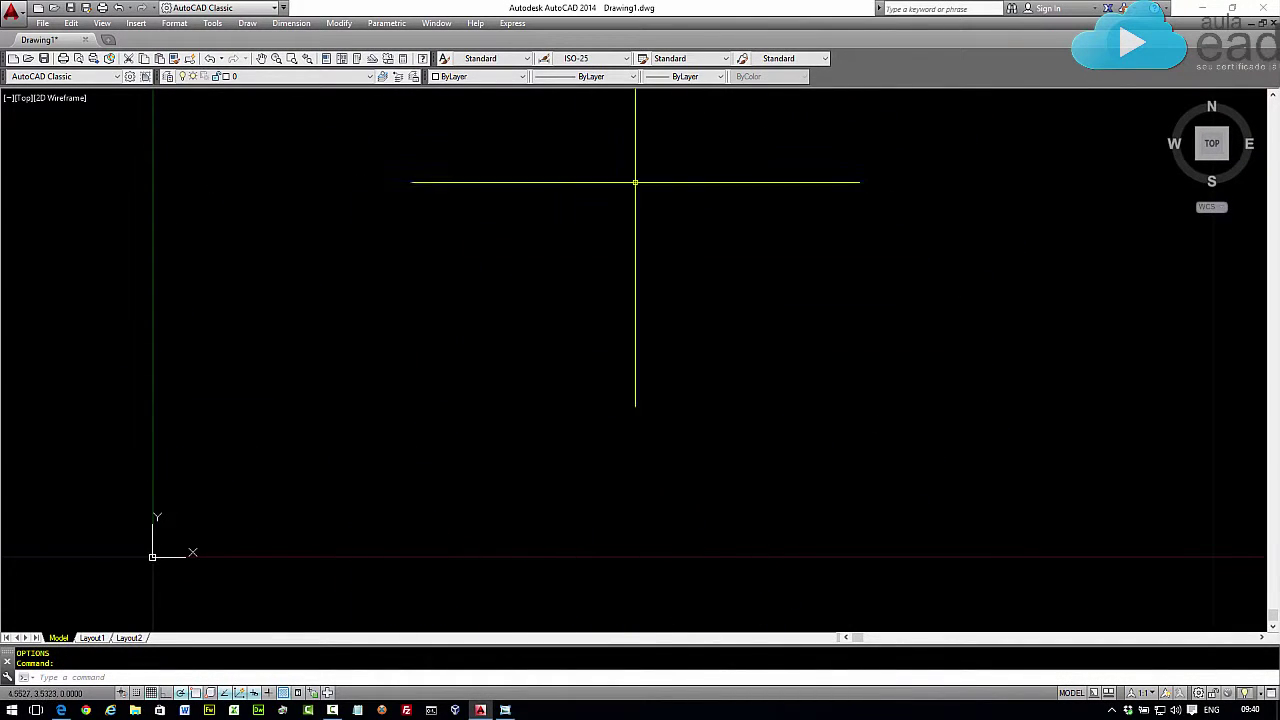